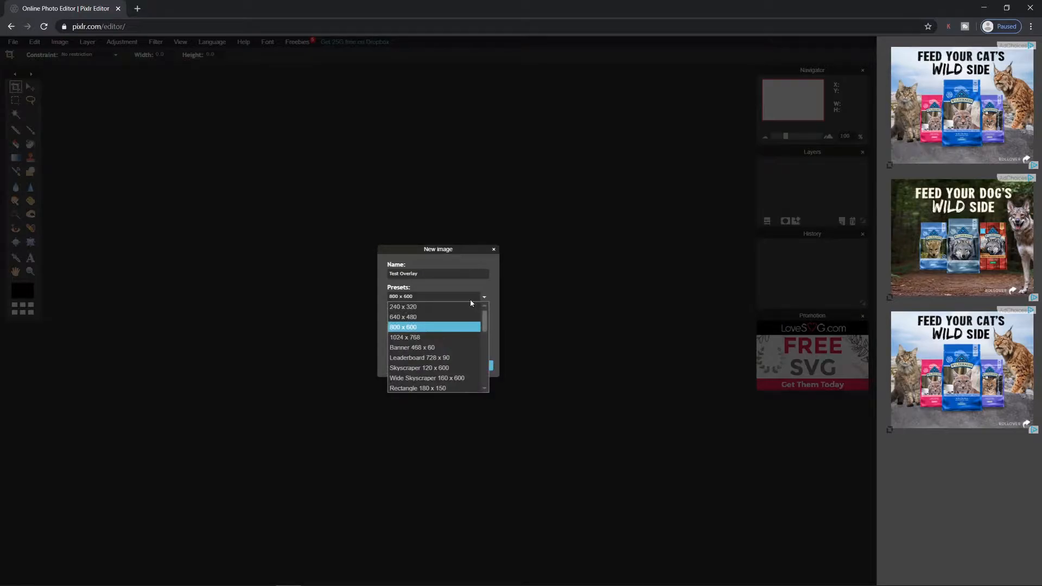
Create the Test Overlay image as a transparent 2560 x 1440 px canvas and enlarge its window until the whole canvas shows
left_click(516, 321)
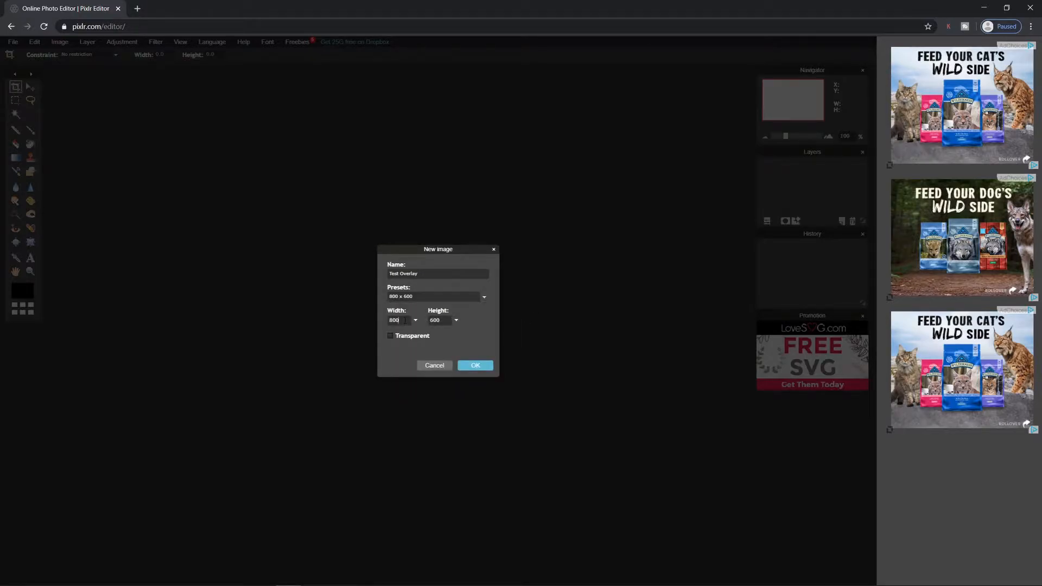
key("ctrl+a")
type("25")
key("Tab")
type("1")
left_click(476, 366)
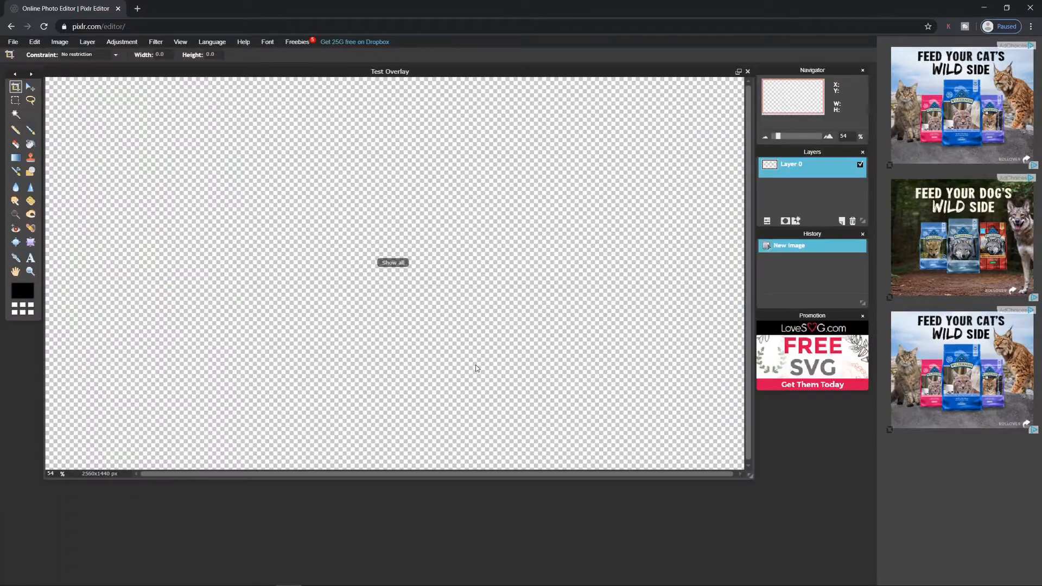
left_click_drag(750, 477, 821, 521)
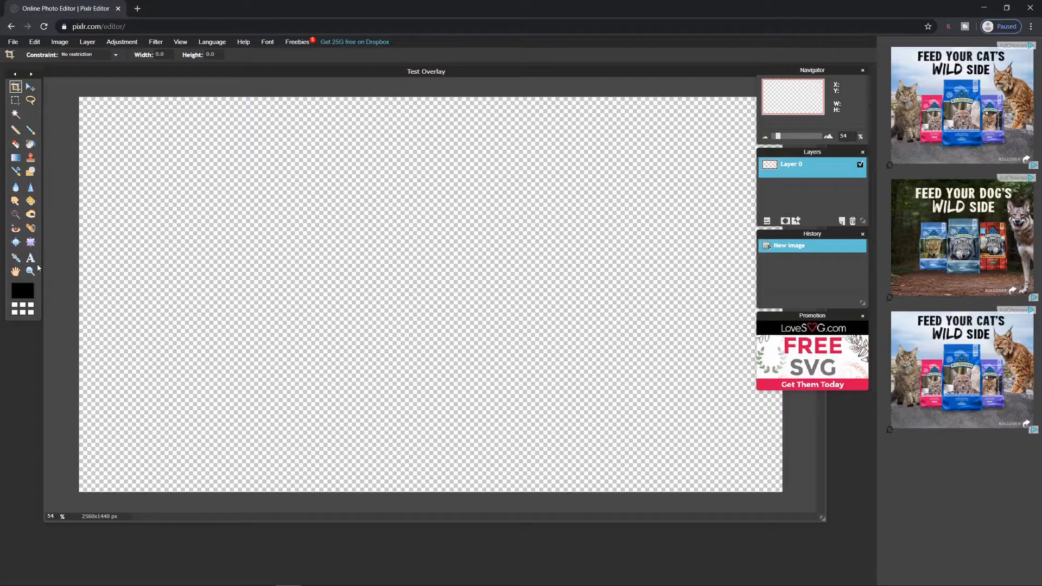
Add the text "Andy's Channel" in the upper part of the canvas, using the Showcard Gothic font
left_click(30, 258)
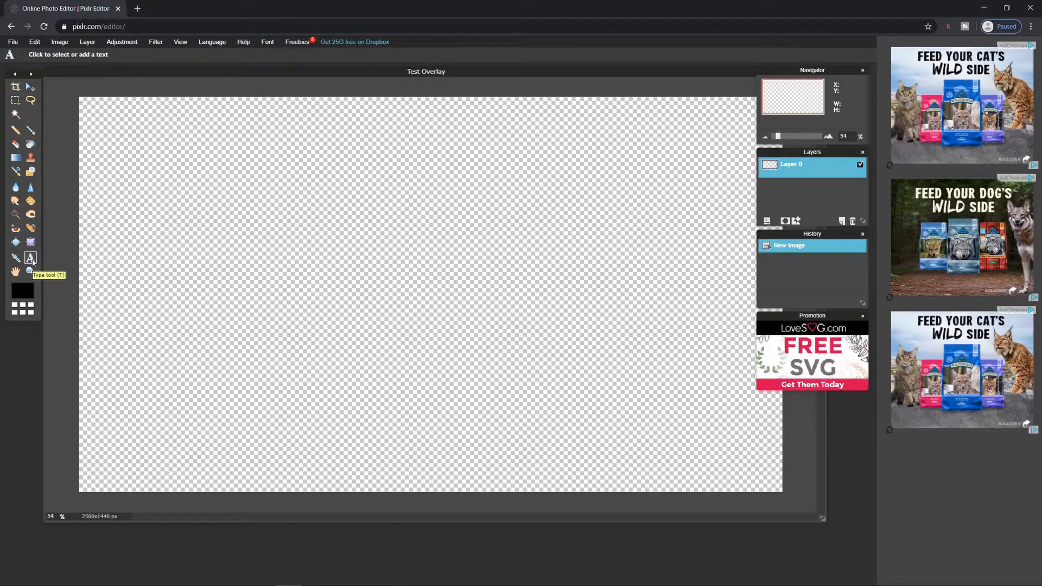
left_click(206, 221)
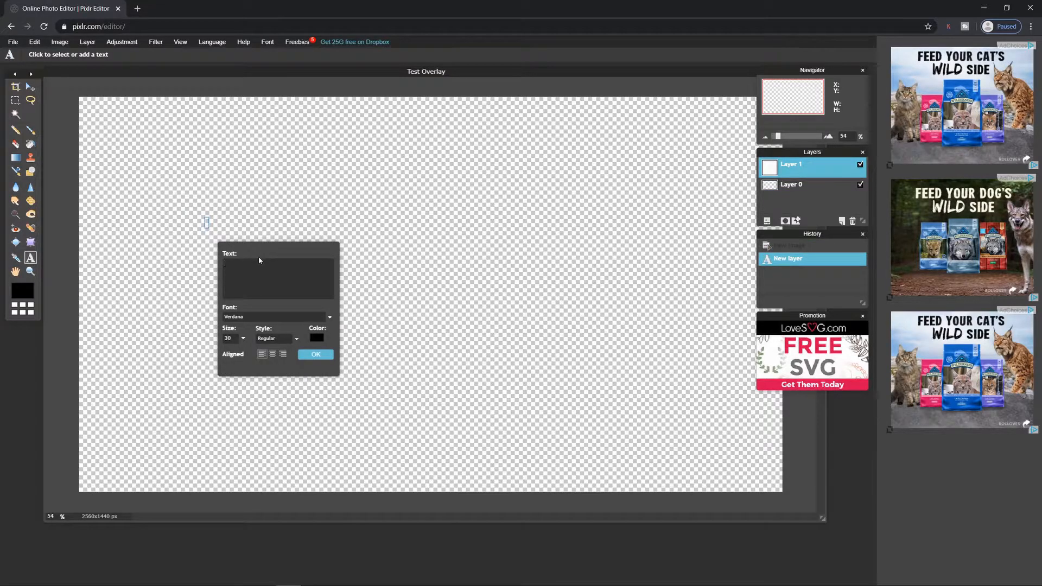
type("Andy's Channel")
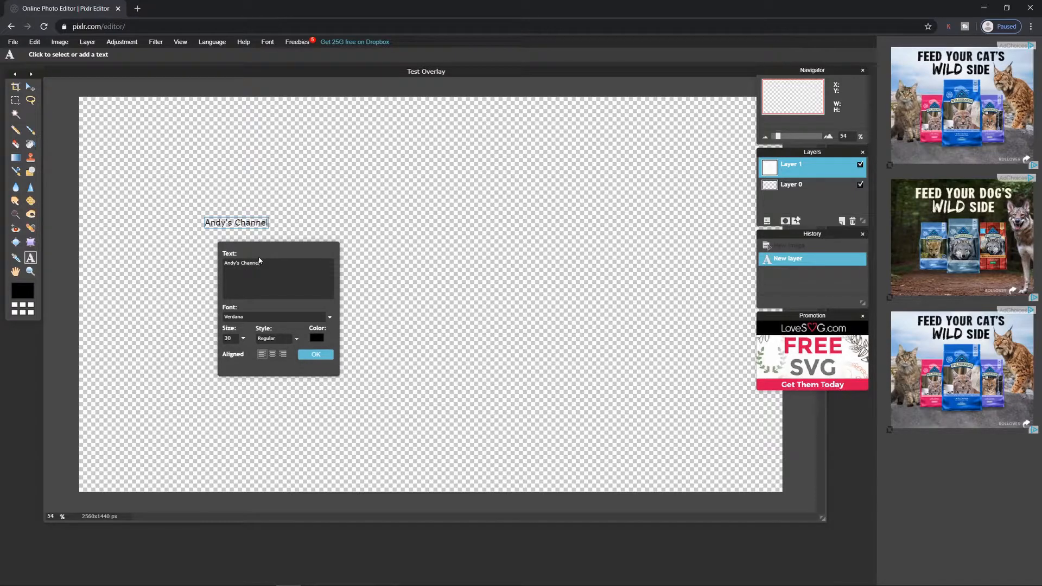
left_click(273, 320)
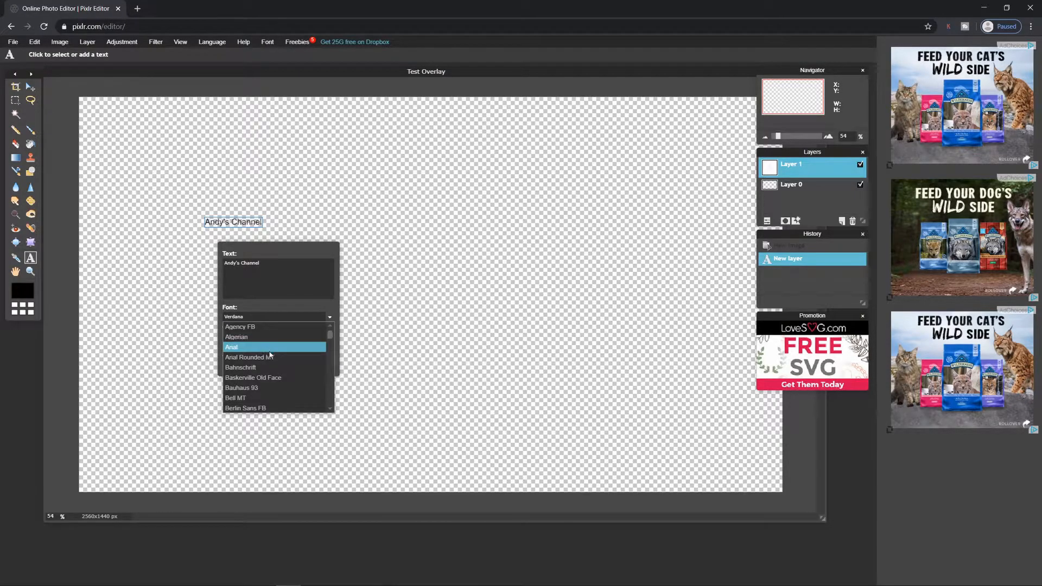
scroll(272, 375, "down", 3)
scroll(273, 402, "down", 10)
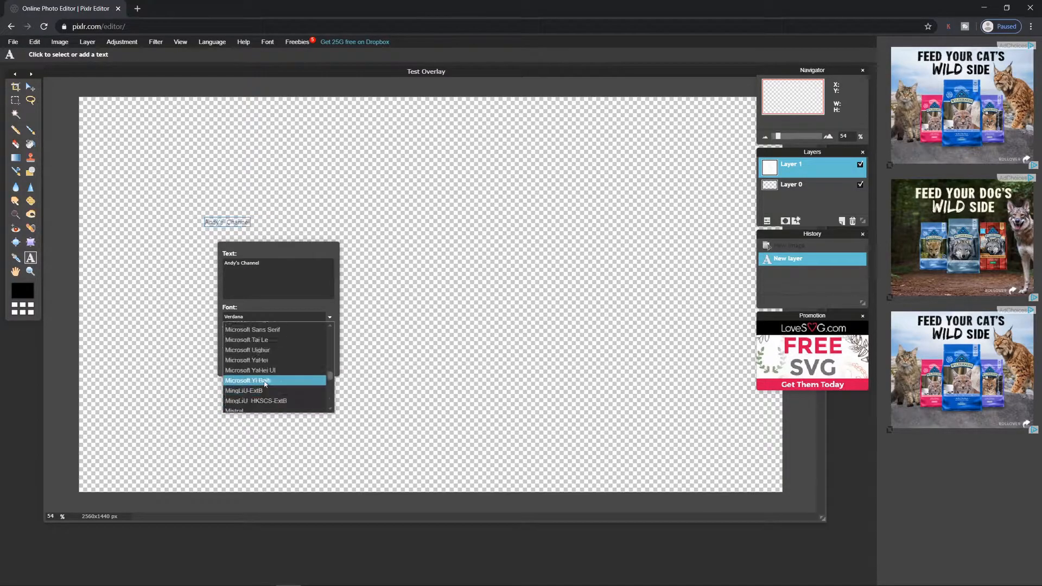
scroll(271, 370, "down", 5)
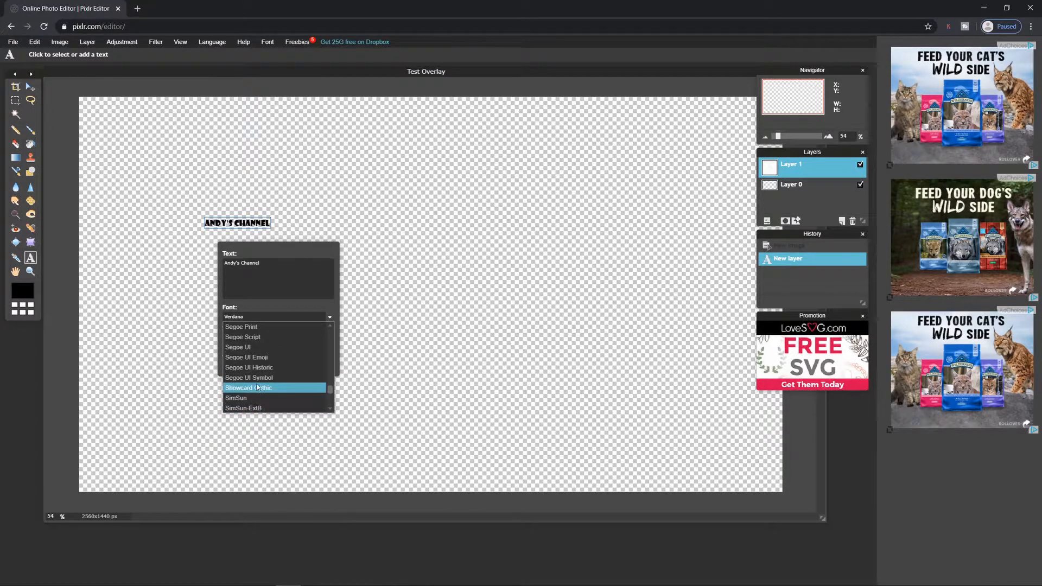
left_click(258, 387)
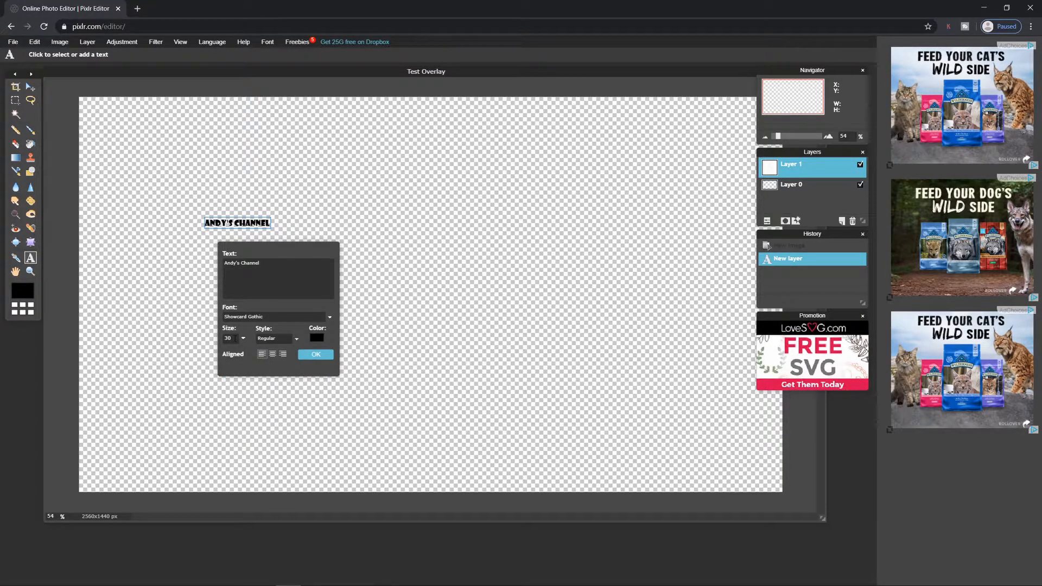
Set the text's size to 230 and its style to Italic
left_click(243, 339)
left_click_drag(206, 353, 206, 354)
left_click(289, 342)
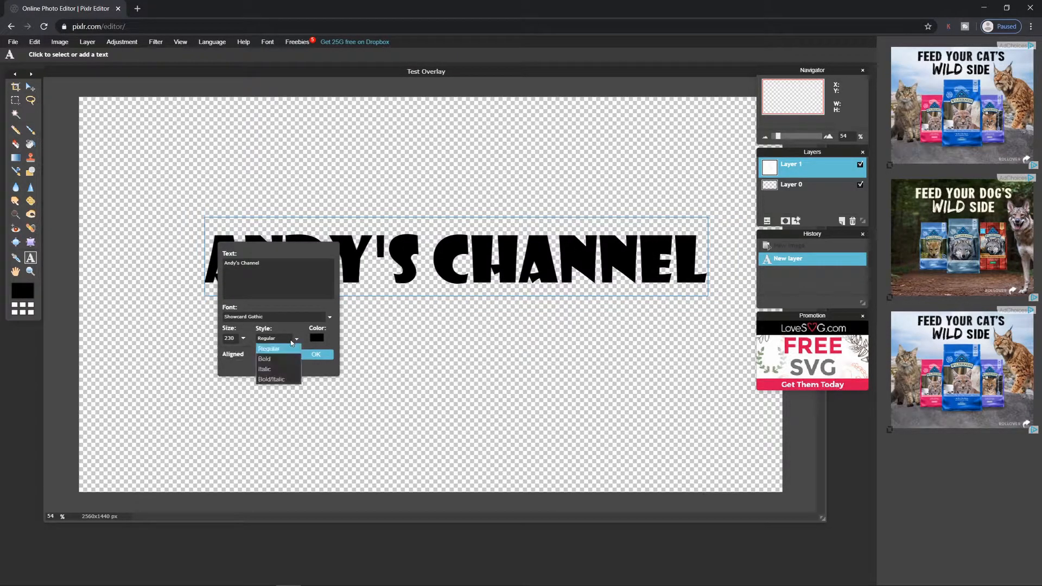
left_click(278, 358)
left_click(288, 339)
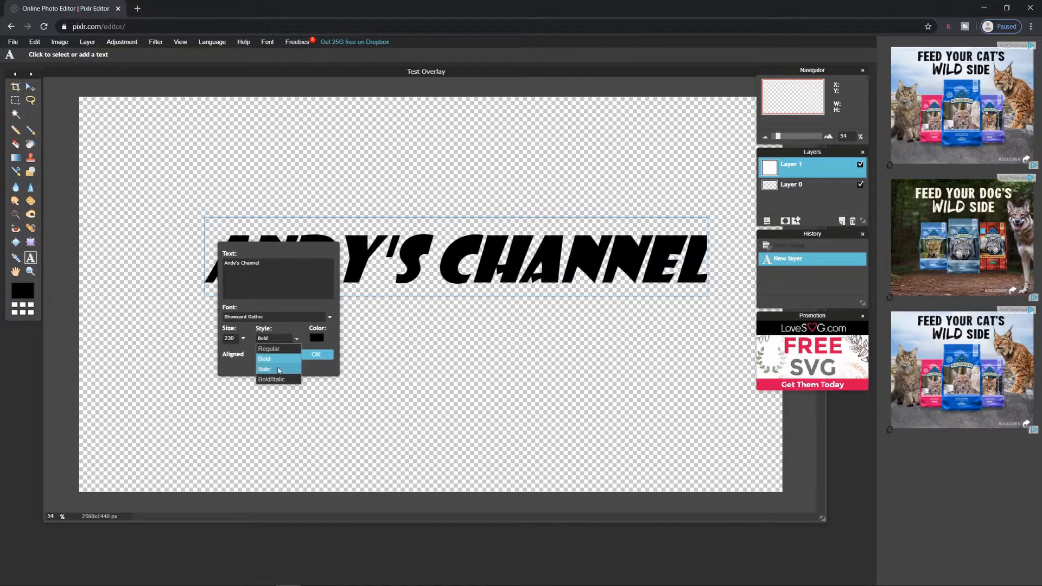
left_click(291, 369)
Color the text red (#fa1119) and place it near the canvas's upper edge
left_click(317, 338)
left_click(375, 208)
left_click_drag(348, 268, 410, 268)
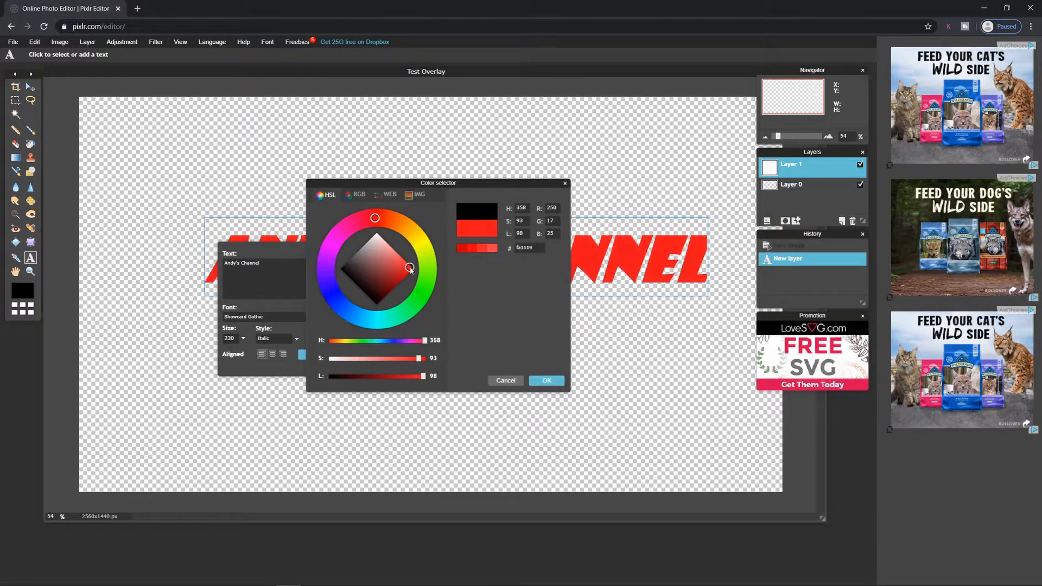
left_click(546, 380)
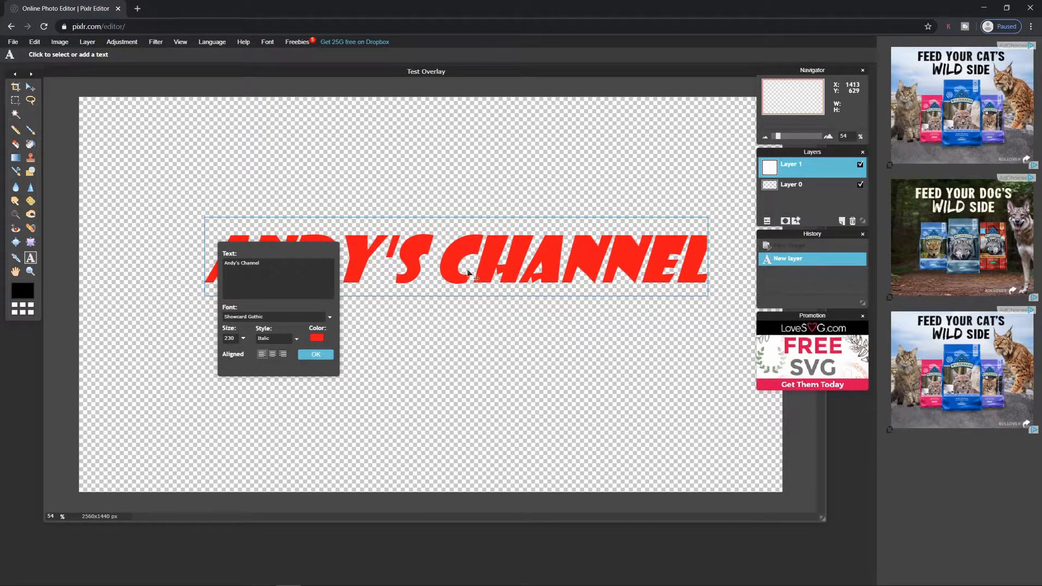
left_click_drag(466, 272, 422, 176)
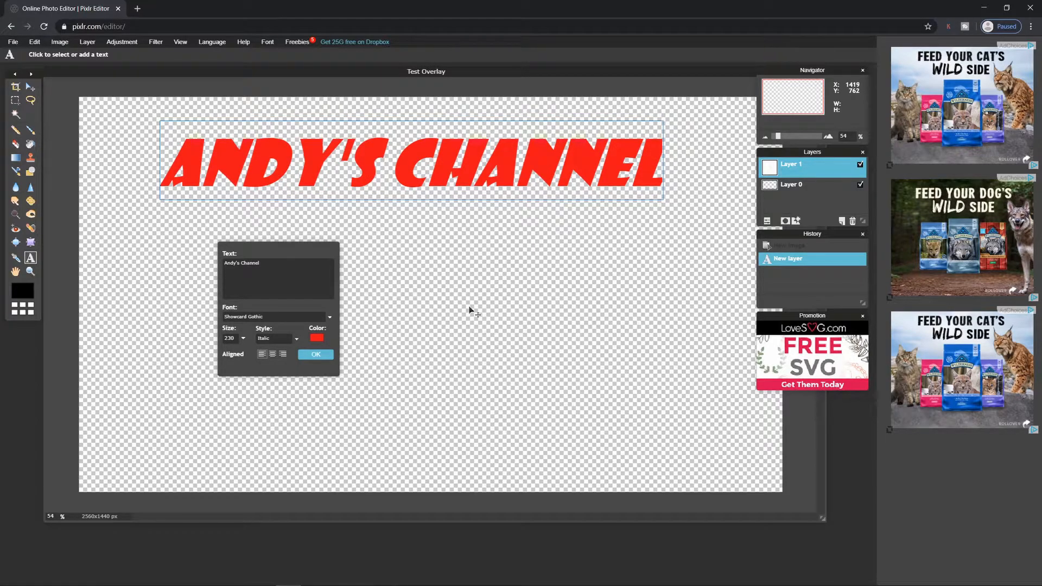
left_click(324, 354)
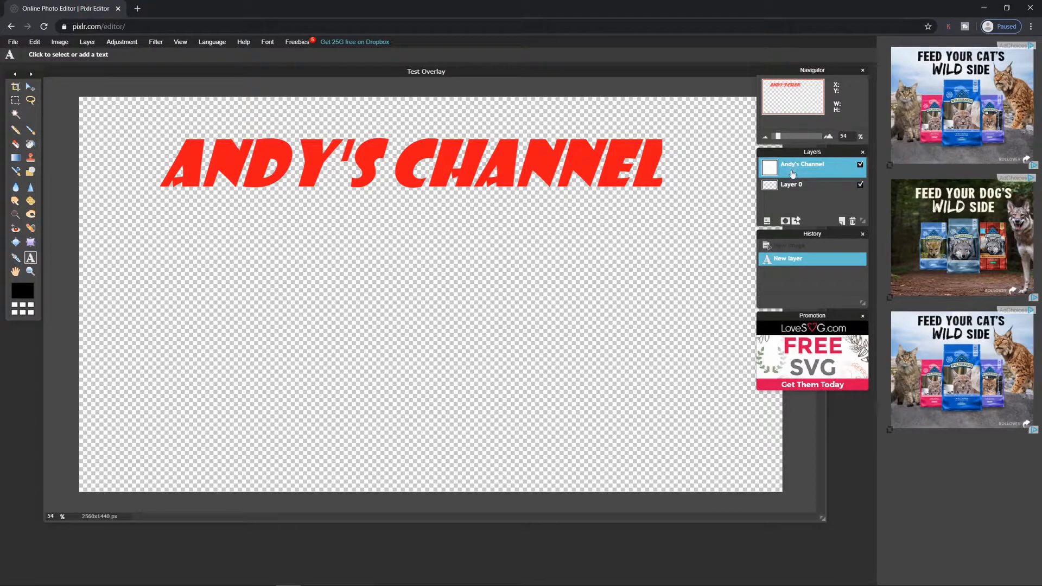
Check the text layer's visibility by hiding and reshowing it, and display the layer's opacity and mode settings
left_click(860, 165)
left_click(860, 165)
left_click(768, 222)
mouse_move(840, 193)
left_mouse_down()
mouse_move(814, 194)
mouse_move(842, 195)
left_mouse_up()
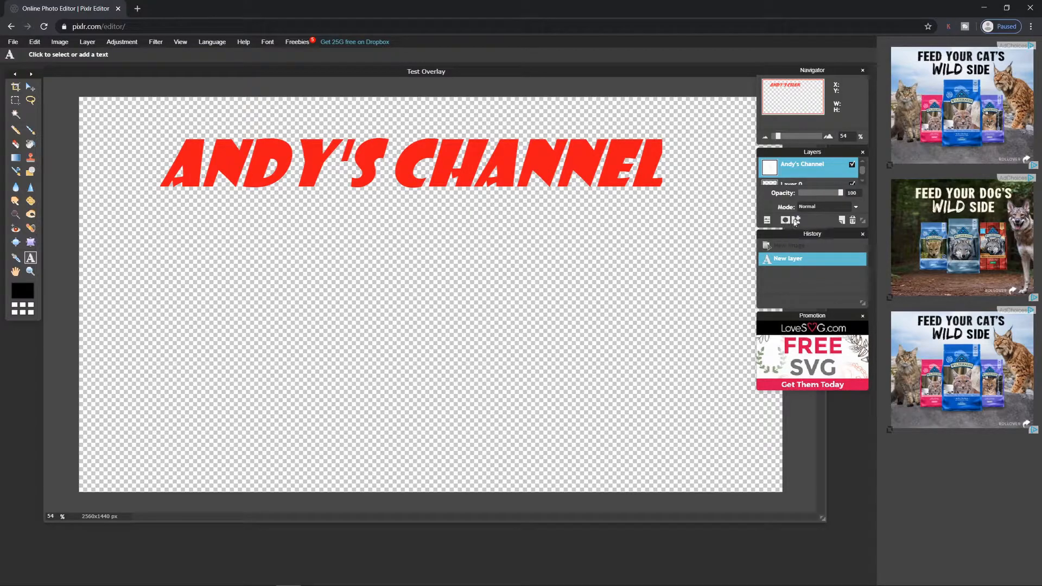
Enable the Drop shadow, Inner shadow, Bevel, Outer glow and Inner glow layer styles on the text layer
left_click(796, 221)
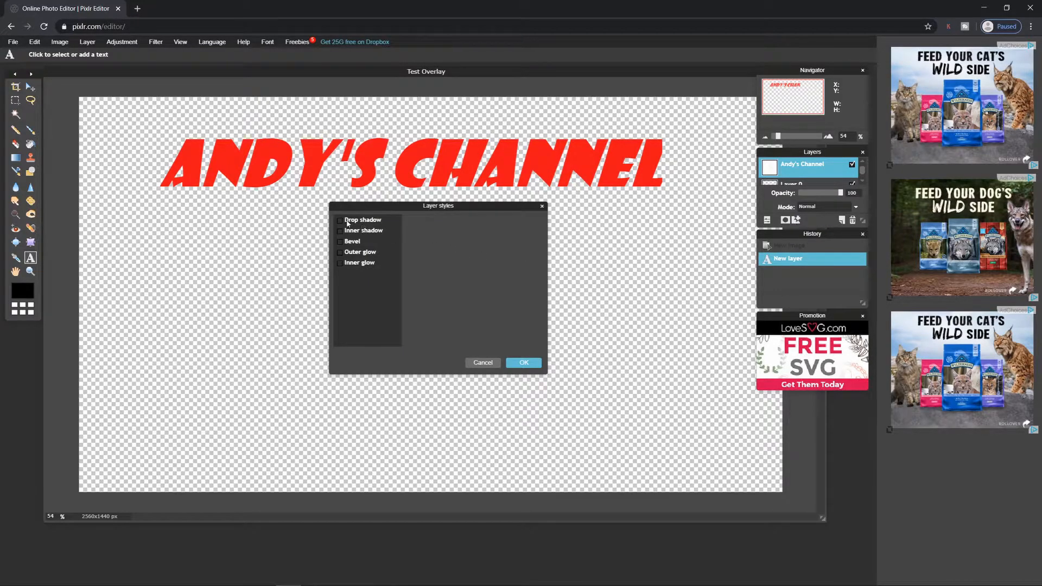
left_click(340, 220)
left_click(341, 231)
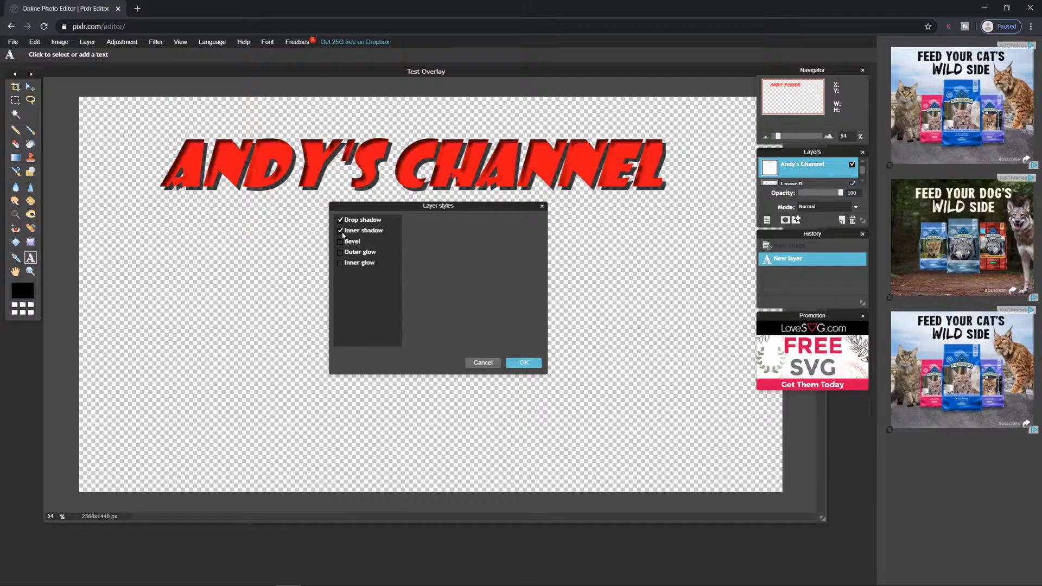
left_click(341, 242)
left_click(340, 252)
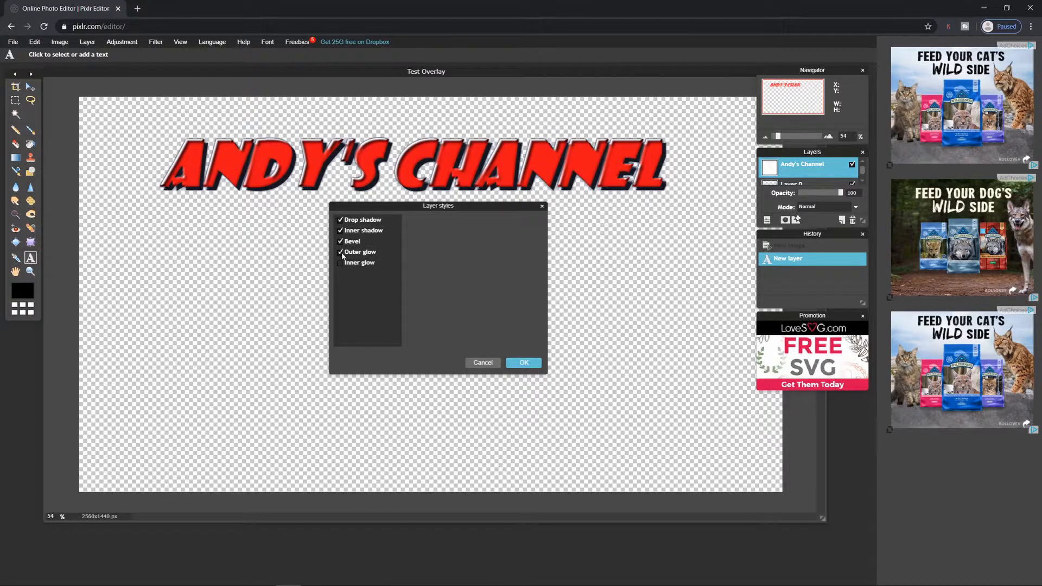
left_click(340, 263)
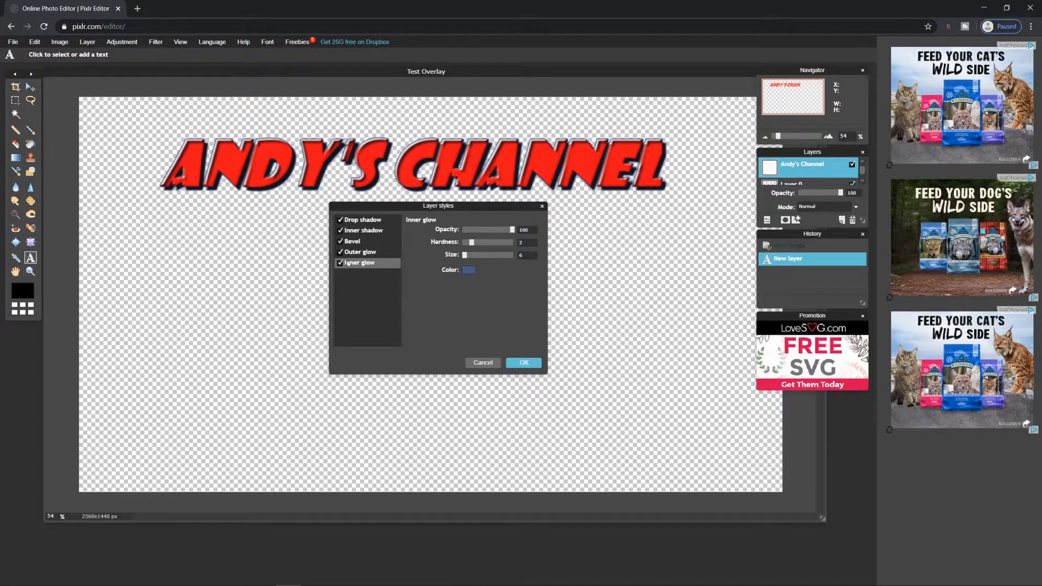
Turn off Bevel, Outer glow and Inner glow, and apply only Drop shadow and Inner shadow to the text layer
left_click(341, 242)
left_click(340, 252)
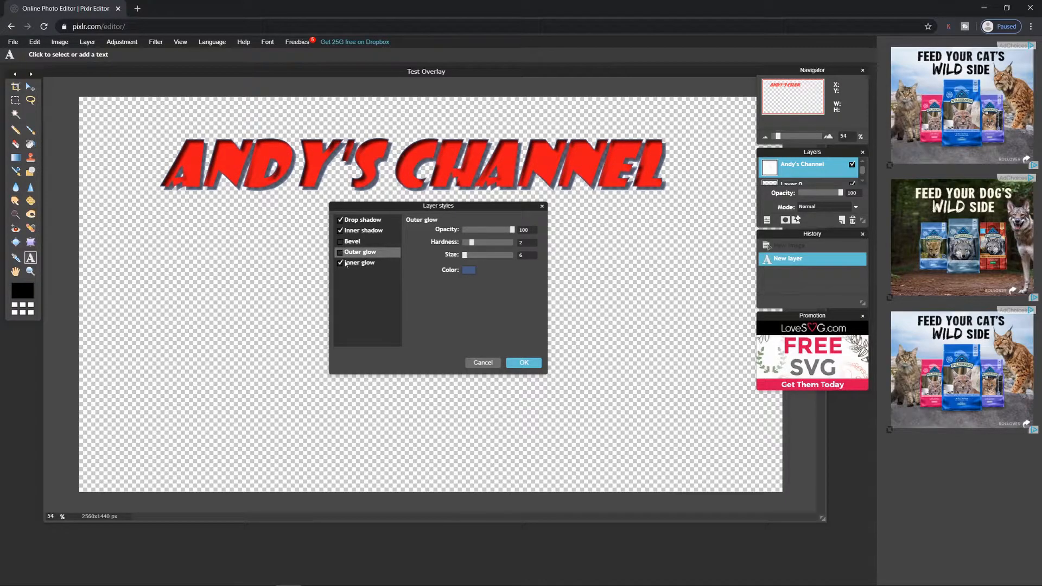
left_click(340, 231)
left_click(342, 263)
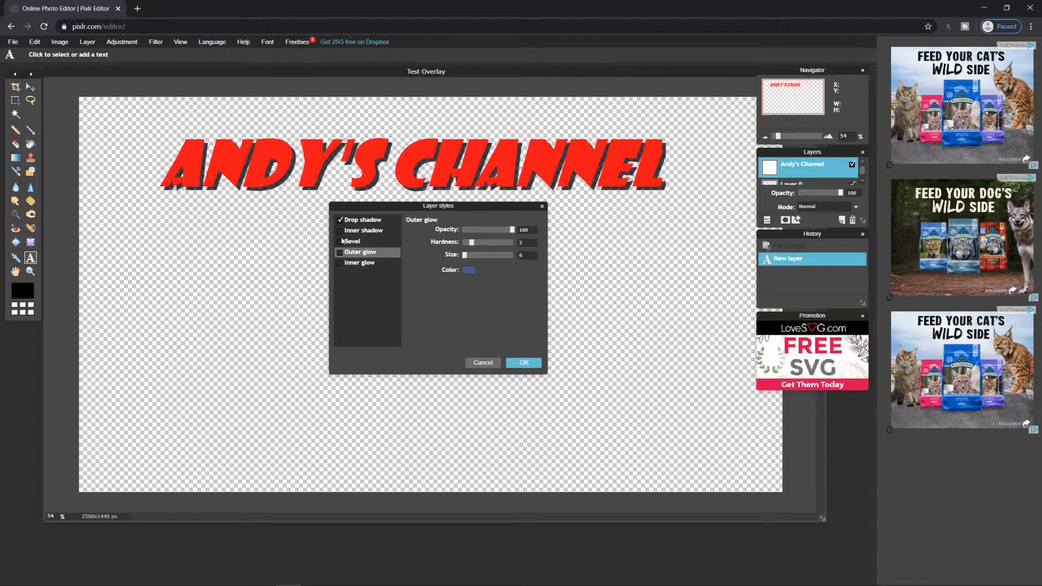
left_click(342, 231)
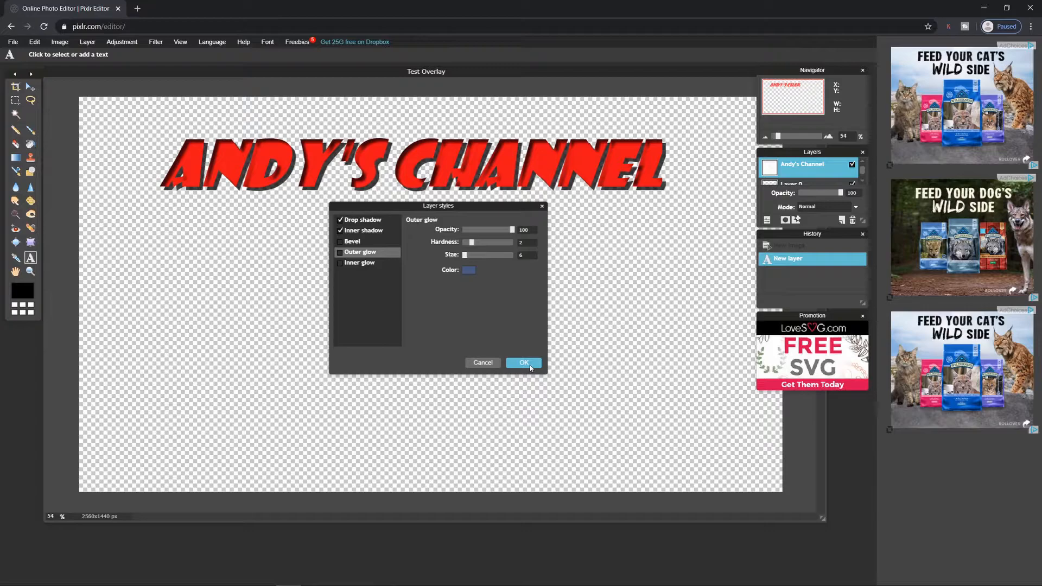
left_click_drag(465, 255, 466, 256)
left_click(524, 362)
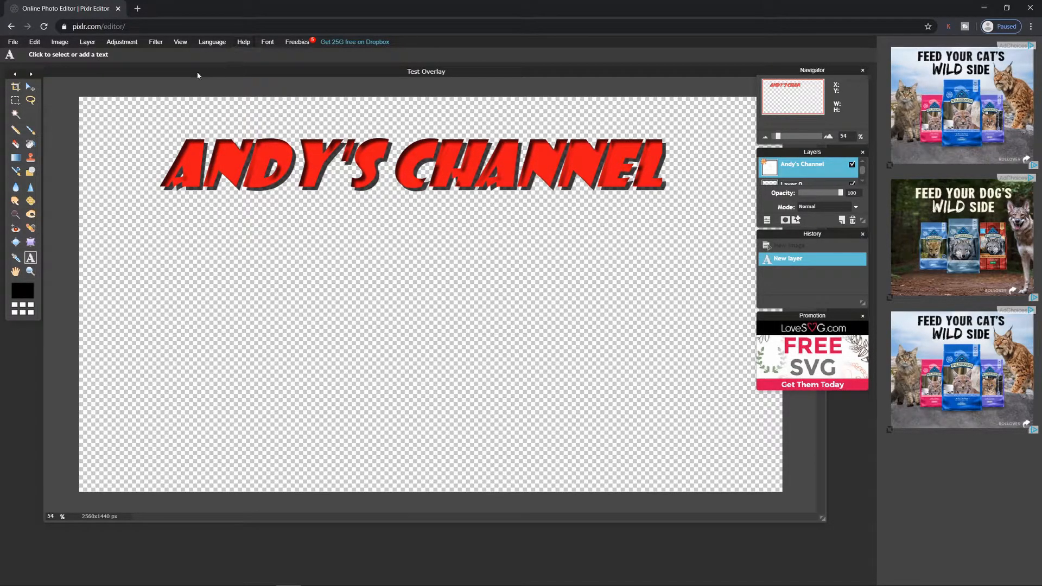
Add a new layer above the text and set up the Line tool with a size of 50
left_click(88, 42)
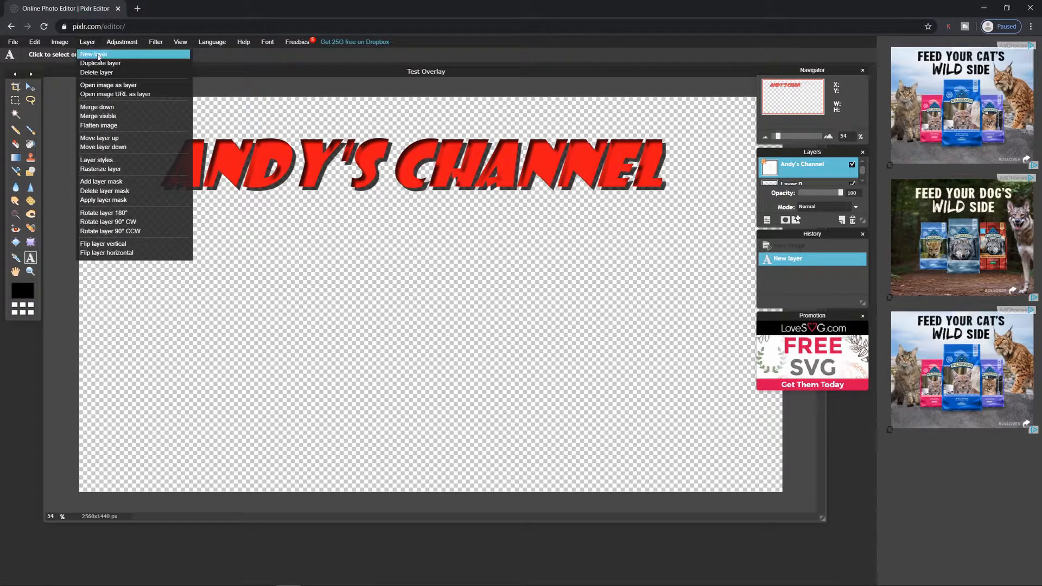
left_click(99, 54)
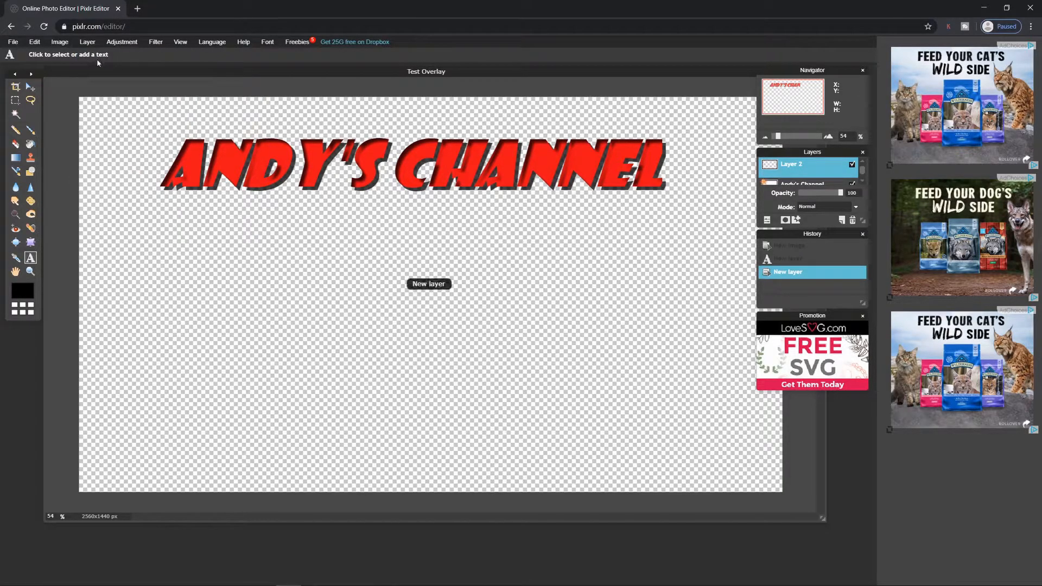
left_click(30, 172)
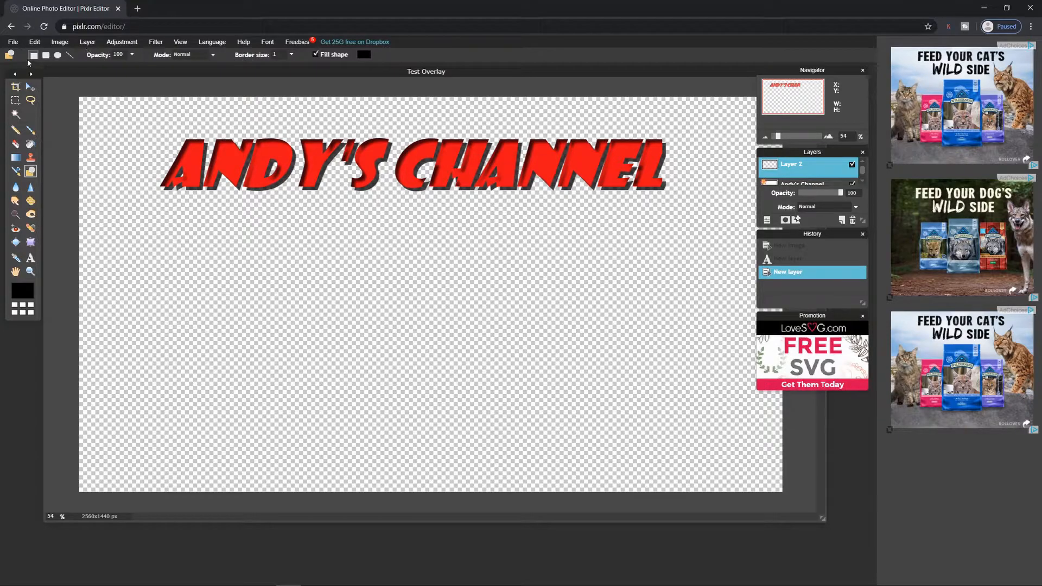
left_click(69, 55)
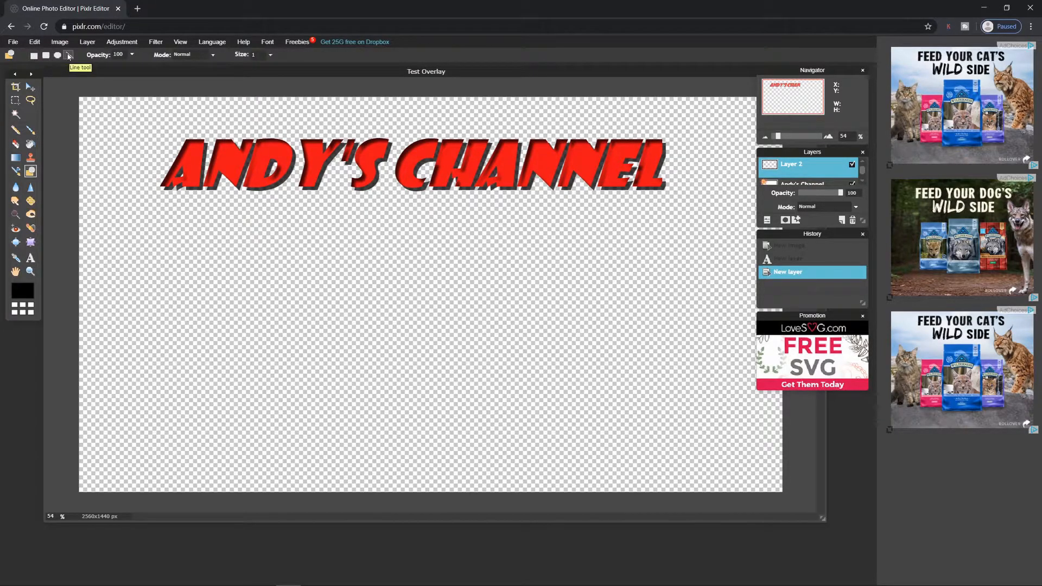
left_click(268, 56)
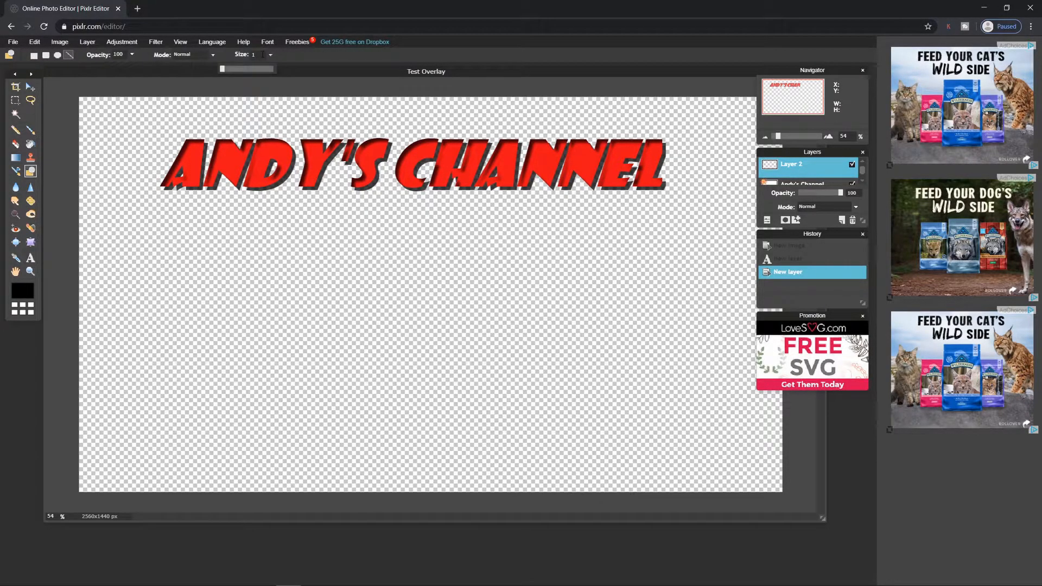
double_click(263, 55)
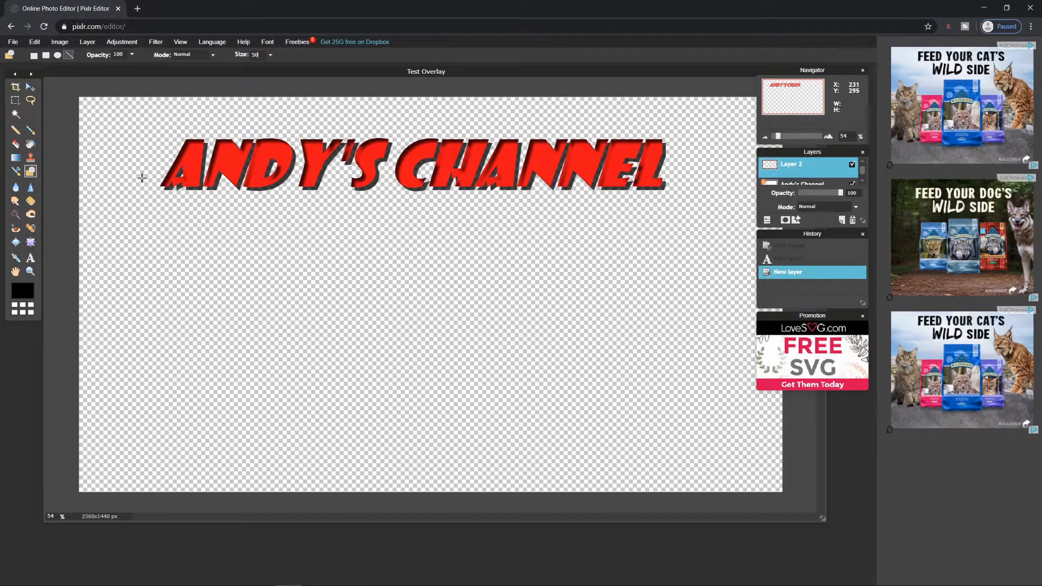
Set the drawing color to yellow and draw a straight horizontal line along the canvas's entire top edge
left_click(27, 293)
left_click_drag(333, 275, 417, 276)
left_click_drag(408, 241, 439, 235)
left_click(546, 380)
mouse_move(76, 101)
left_mouse_down()
mouse_move(700, 92)
mouse_move(757, 95)
mouse_move(89, 97)
mouse_move(758, 111)
mouse_move(192, 68)
mouse_move(95, 100)
mouse_move(109, 99)
left_mouse_up()
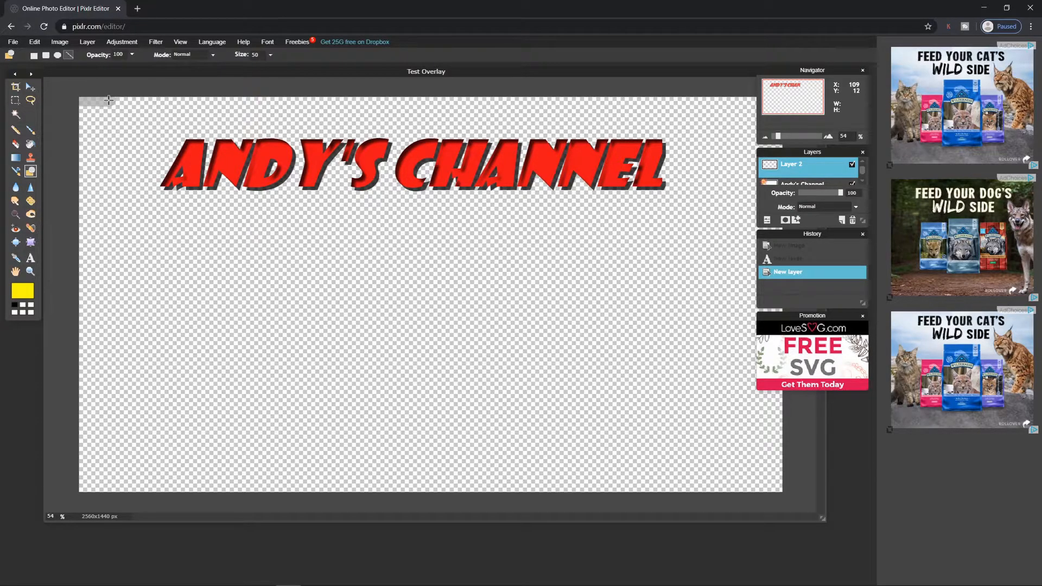
mouse_move(109, 100)
left_mouse_down()
mouse_move(759, 110)
mouse_move(772, 100)
mouse_move(741, 100)
mouse_move(751, 99)
left_mouse_up()
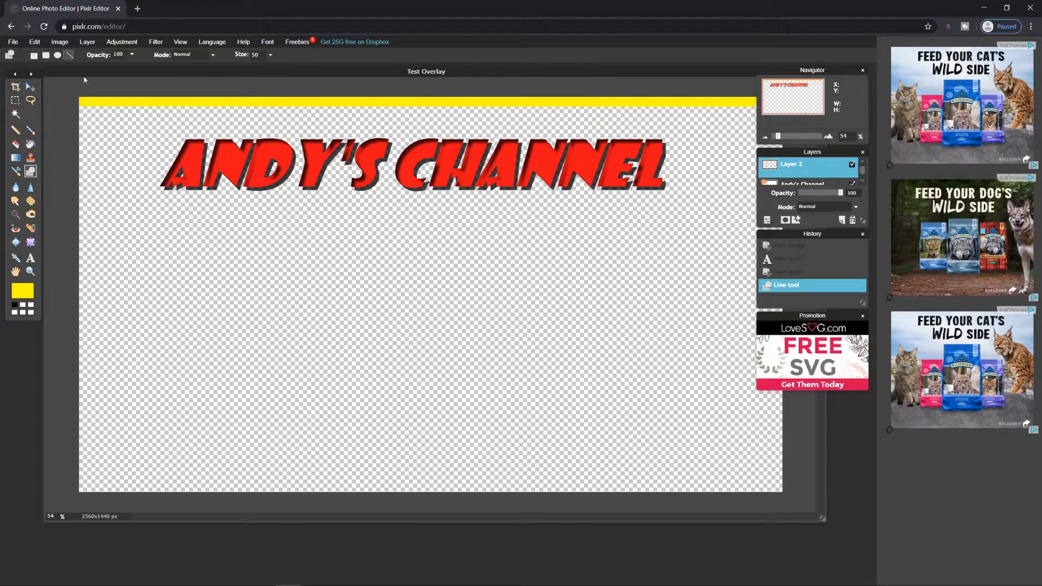
Set up the Rectangle tool with a black fill and border size 0, and draw a bar along the canvas's top edge
left_click(33, 55)
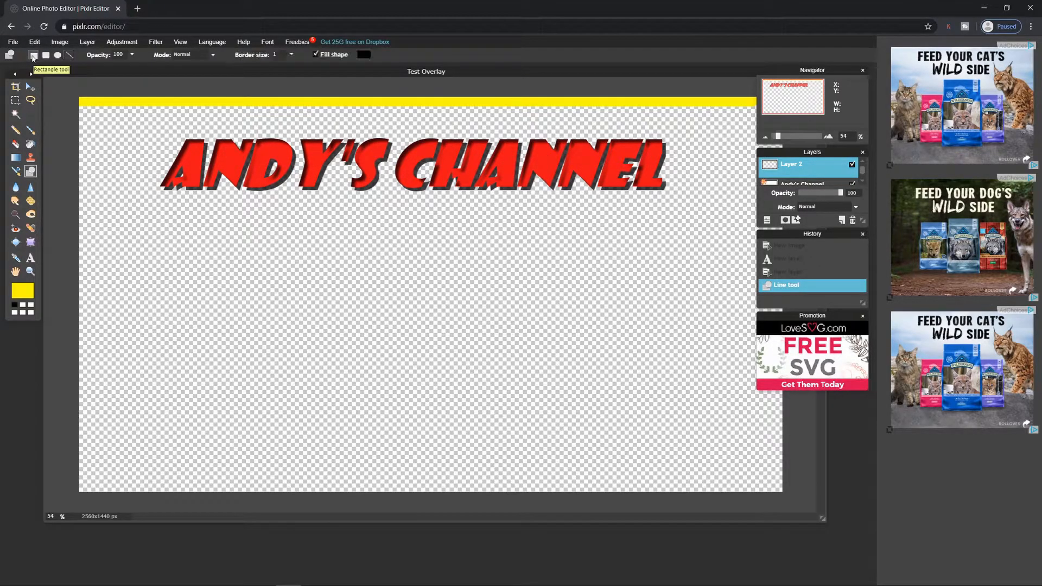
left_click(364, 55)
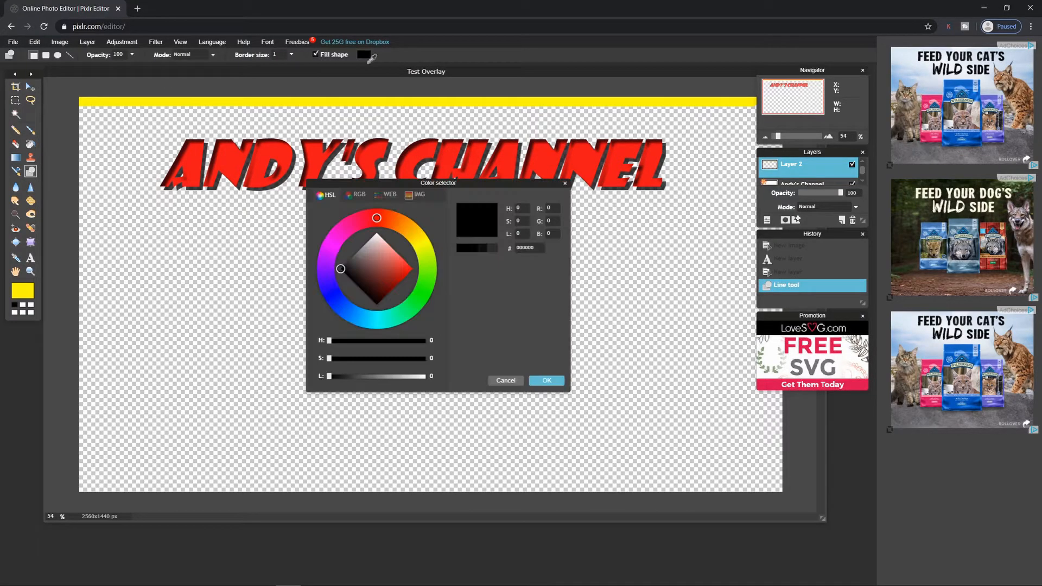
left_click(555, 381)
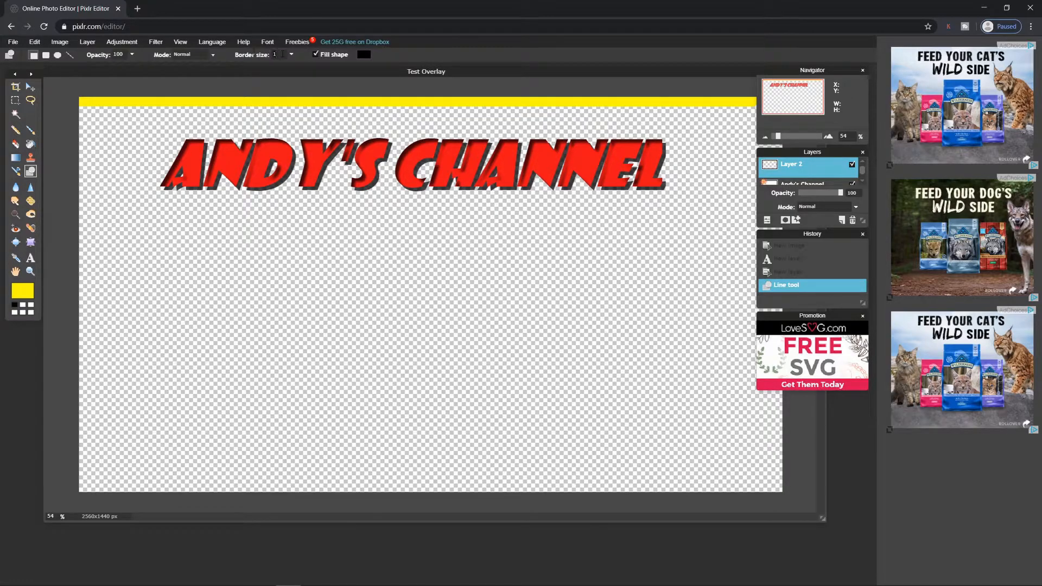
type("0")
left_click_drag(768, 105, 767, 109)
Change the shape fill color to yellow and draw a filled rectangle over the black bar along the canvas's top edge
left_click(363, 54)
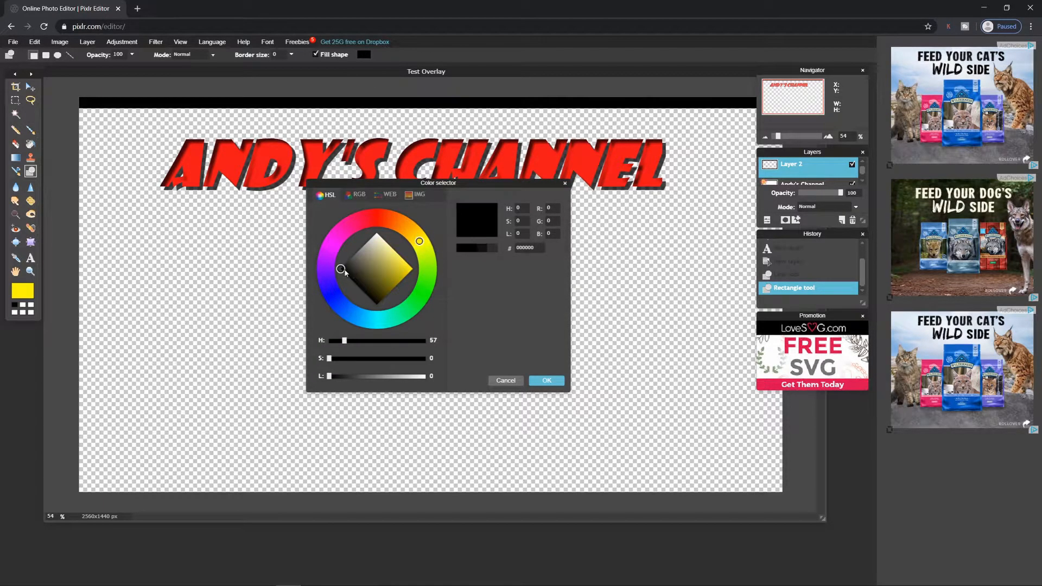
left_click_drag(344, 269, 423, 272)
left_click(547, 381)
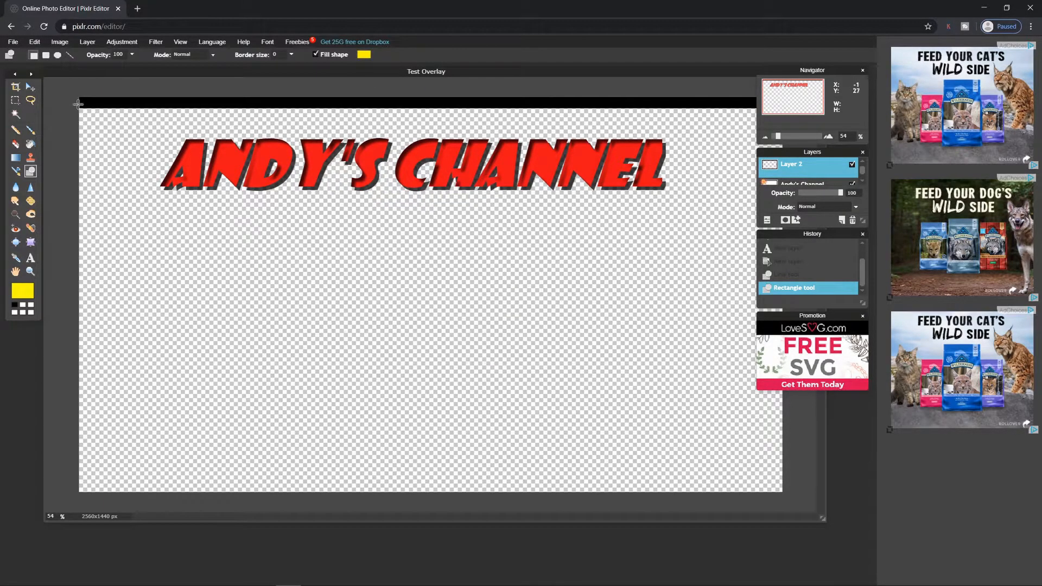
left_click_drag(767, 97, 78, 112)
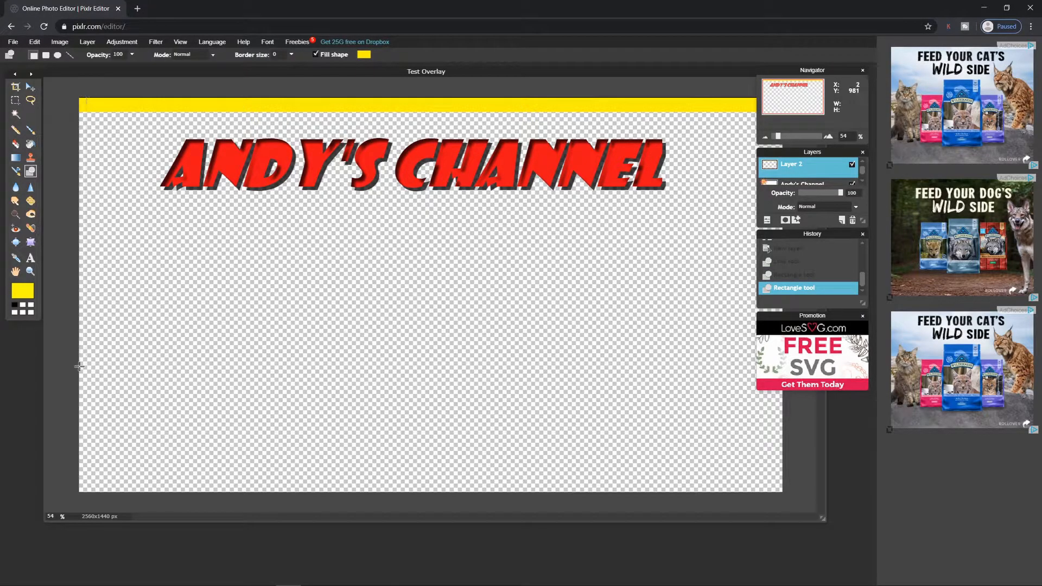
Draw filled yellow rectangles along the canvas's left and bottom edges, and thicken the top bar
left_click_drag(86, 493, 89, 494)
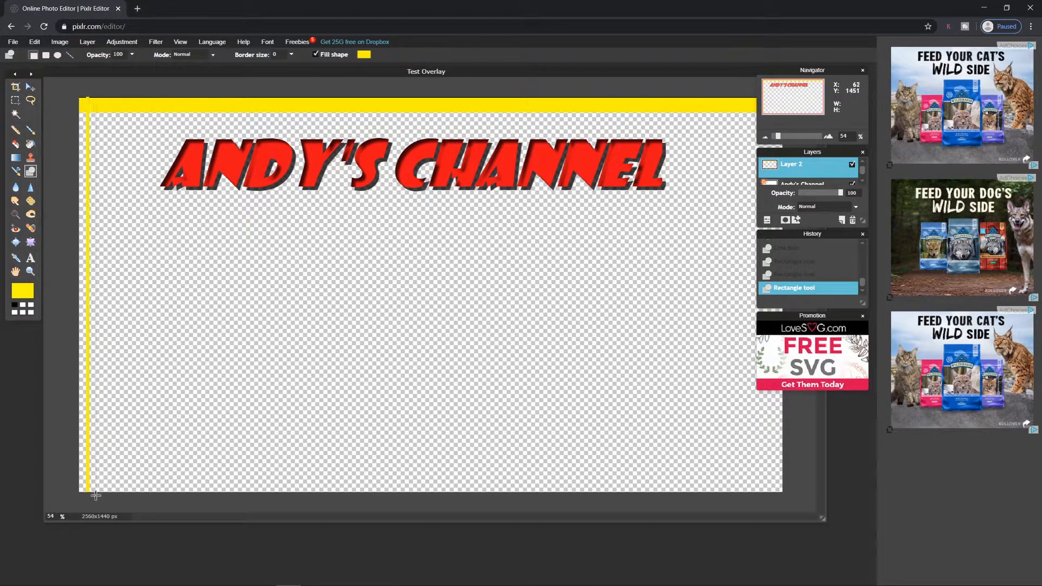
left_click_drag(96, 494, 96, 492)
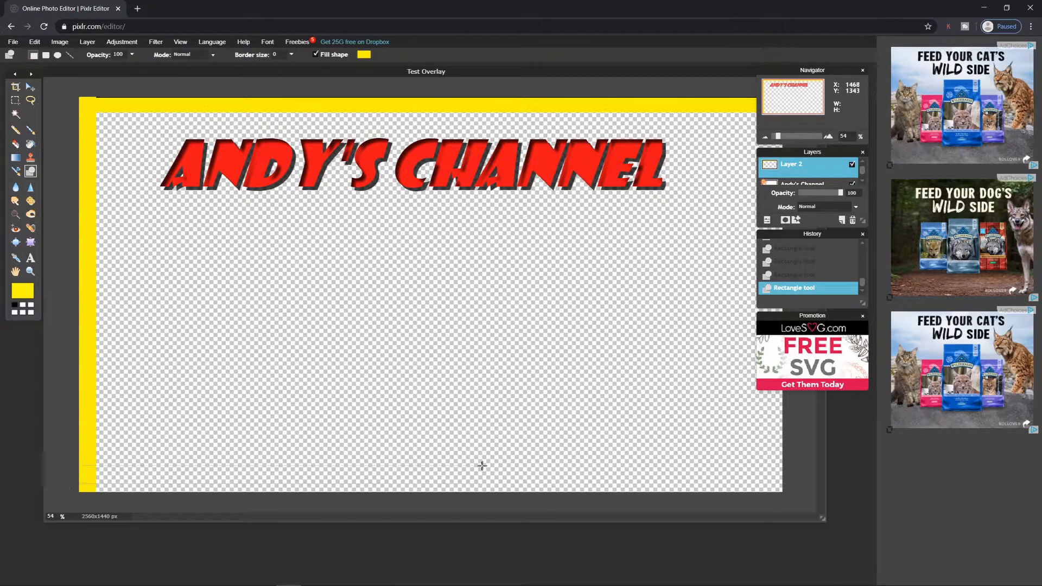
left_click_drag(837, 481, 808, 503)
left_click_drag(67, 473, 806, 496)
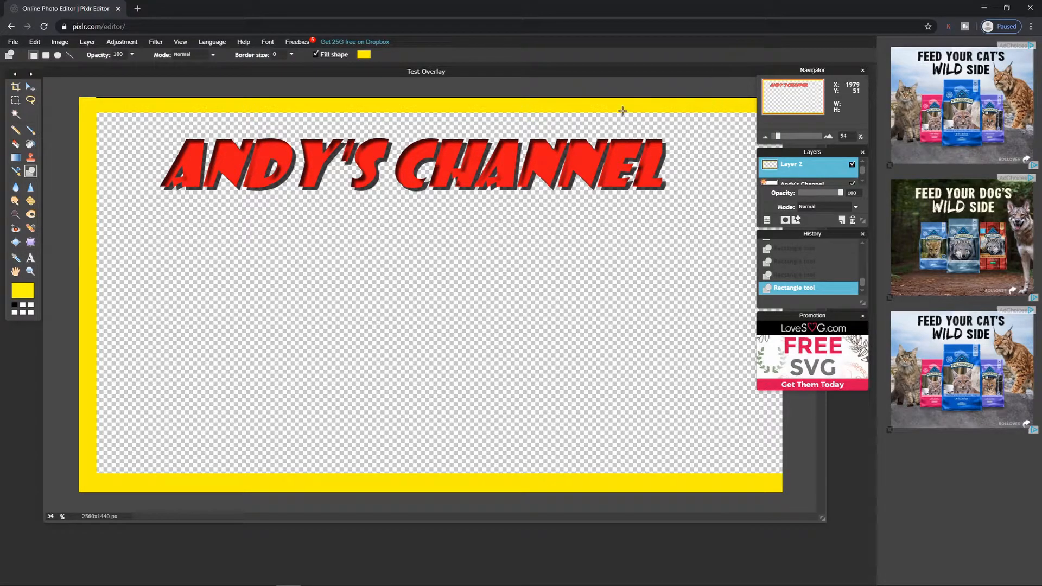
left_click_drag(780, 120, 796, 118)
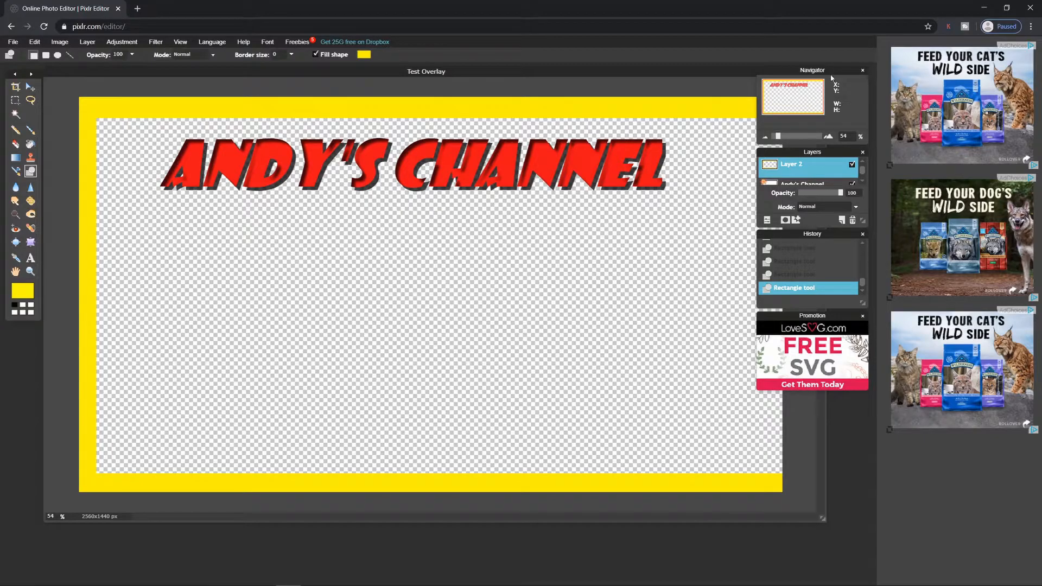
Shift the Navigator, Layers and History panels outward to uncover the upper part of the canvas's right edge
left_click_drag(844, 76, 870, 64)
left_click_drag(838, 152, 870, 161)
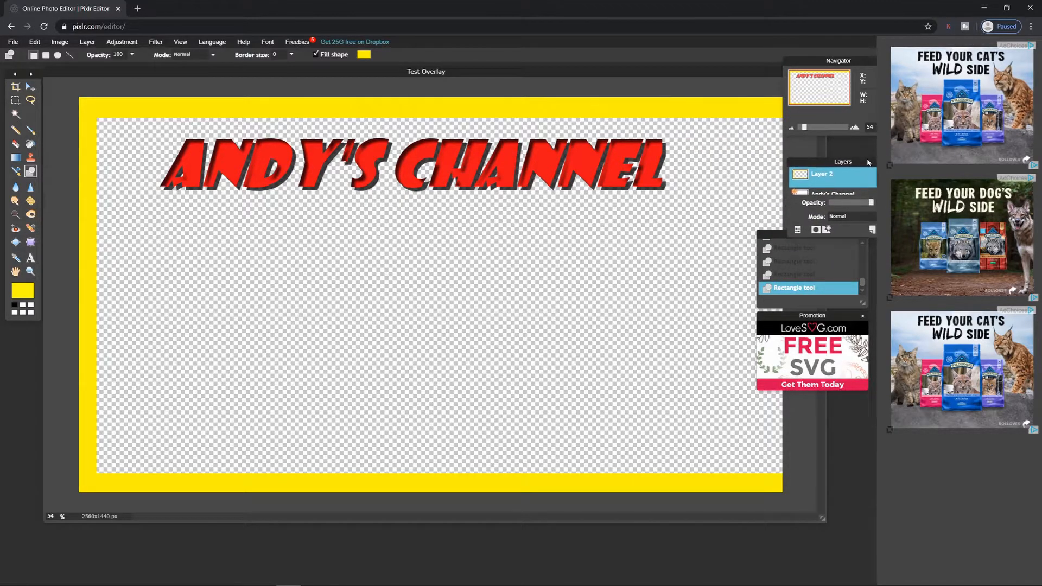
left_click(892, 157)
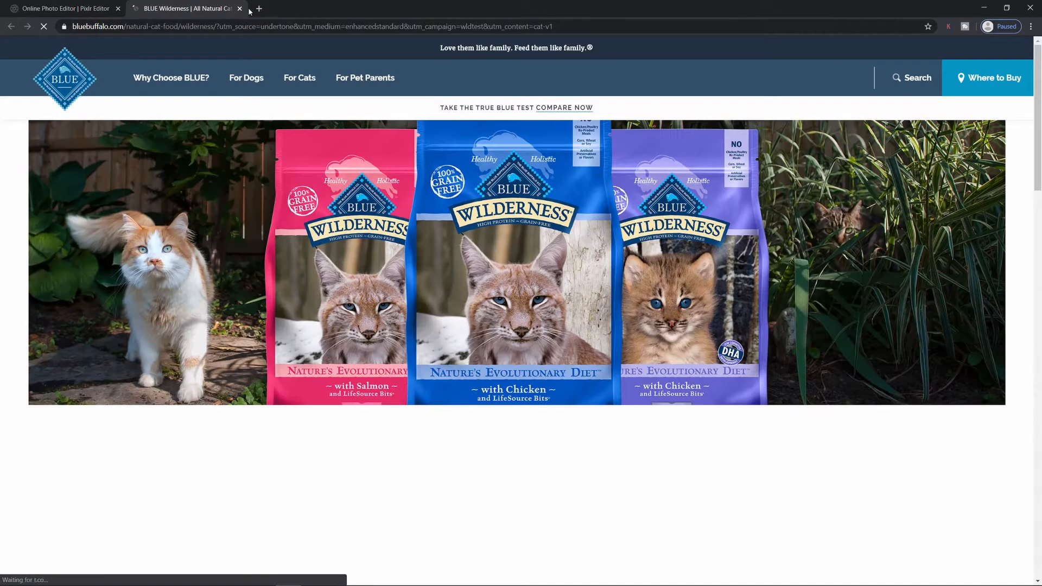
left_click(240, 8)
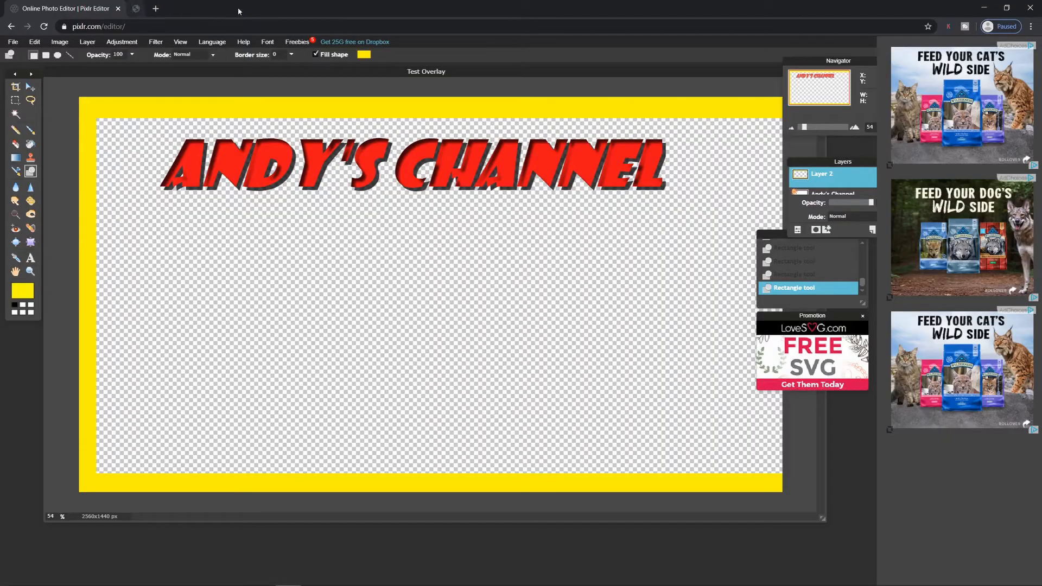
left_click_drag(869, 172, 866, 144)
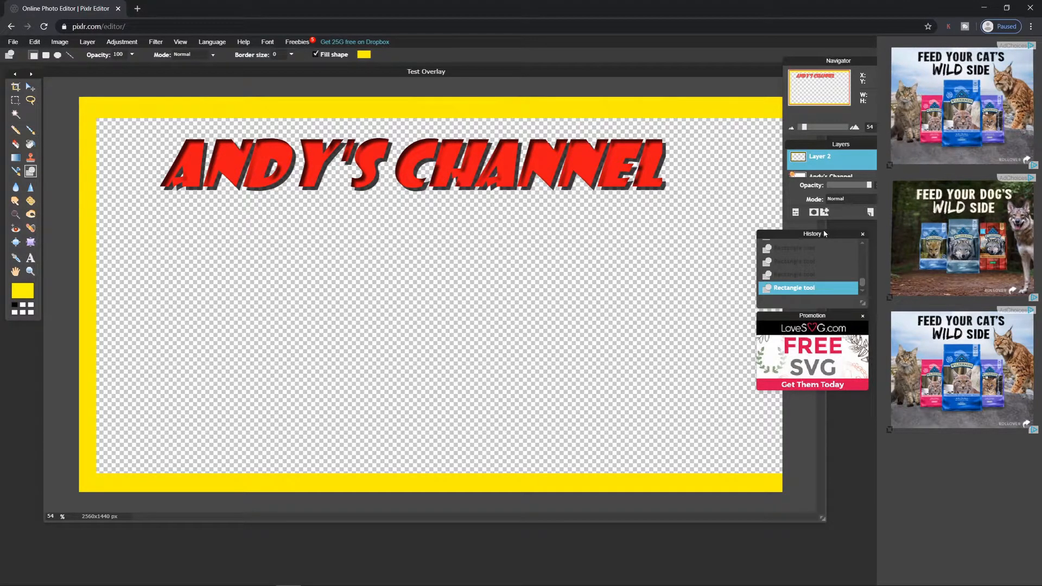
left_click_drag(823, 233, 860, 230)
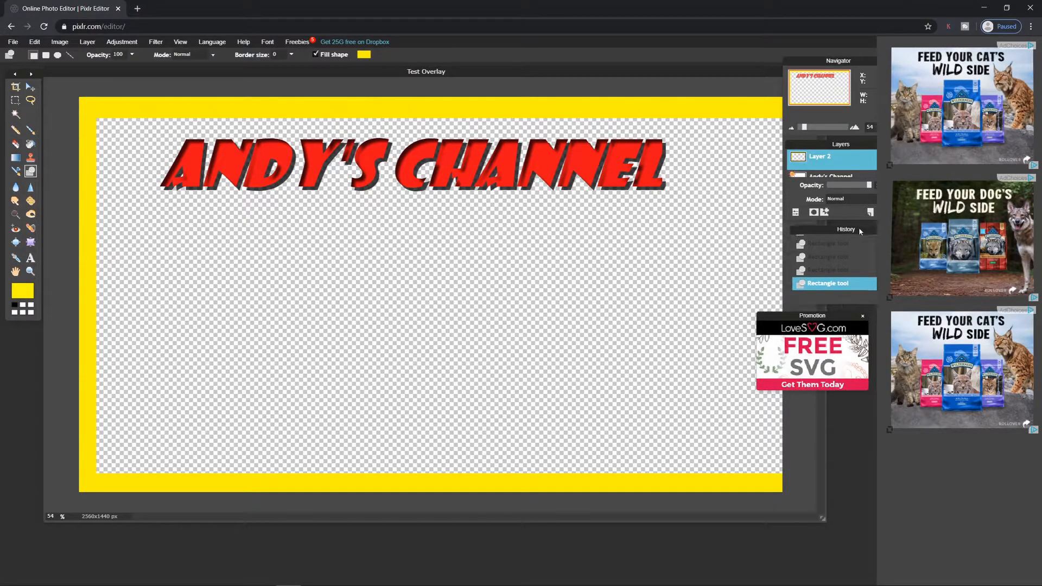
In full screen mode, close the Promotion panel and move the Navigator, Layers and History panels completely off the image
left_click(179, 42)
left_click(190, 134)
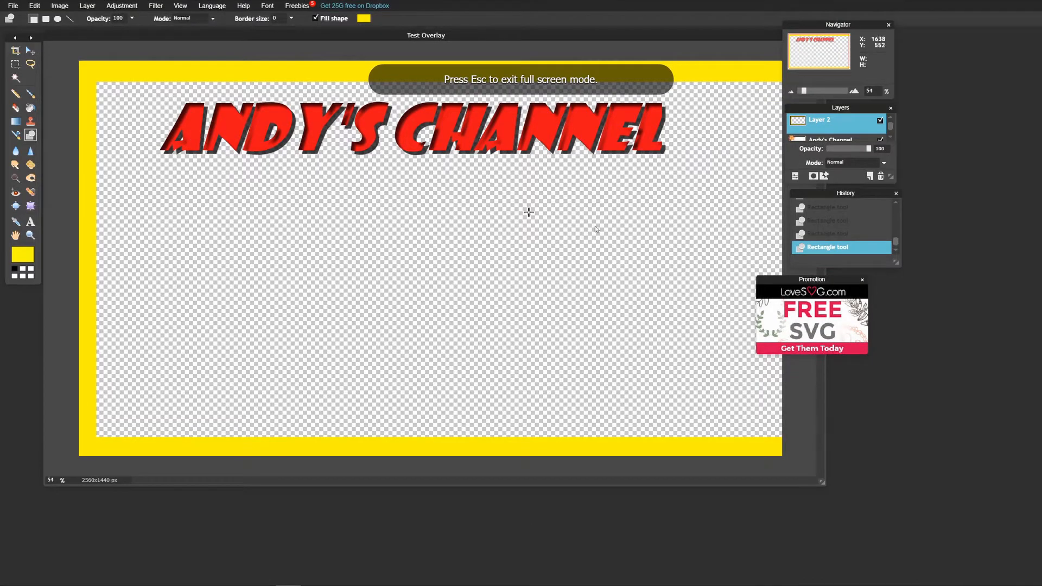
left_click_drag(830, 284, 916, 283)
left_click(949, 280)
left_click_drag(845, 29, 921, 37)
left_click_drag(845, 111, 922, 123)
left_click_drag(855, 193, 956, 208)
Draw a filled yellow rectangle down the canvas's right edge to complete the border
left_click_drag(758, 66, 798, 457)
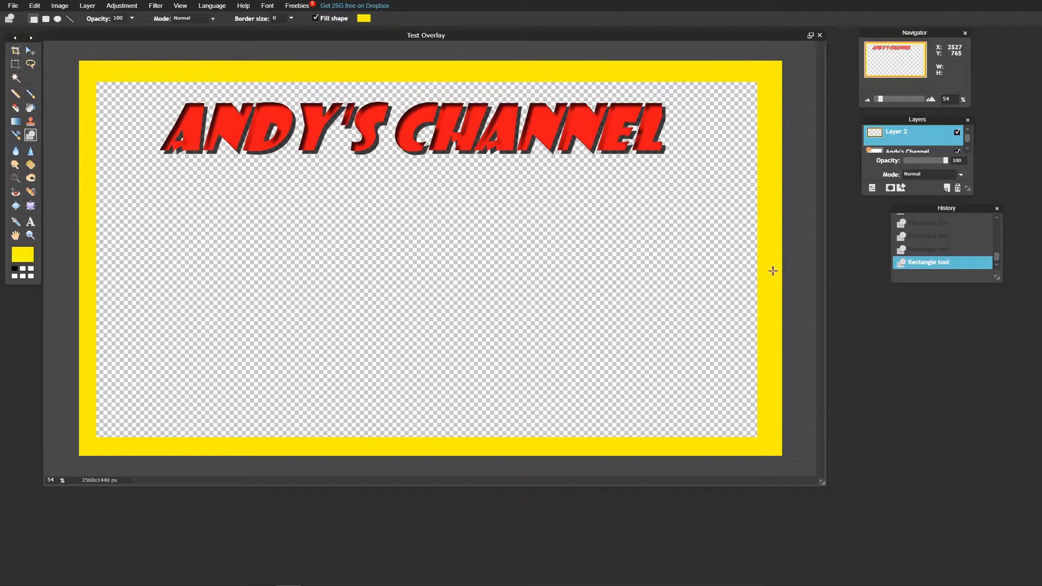
scroll(331, 255, "down", 1)
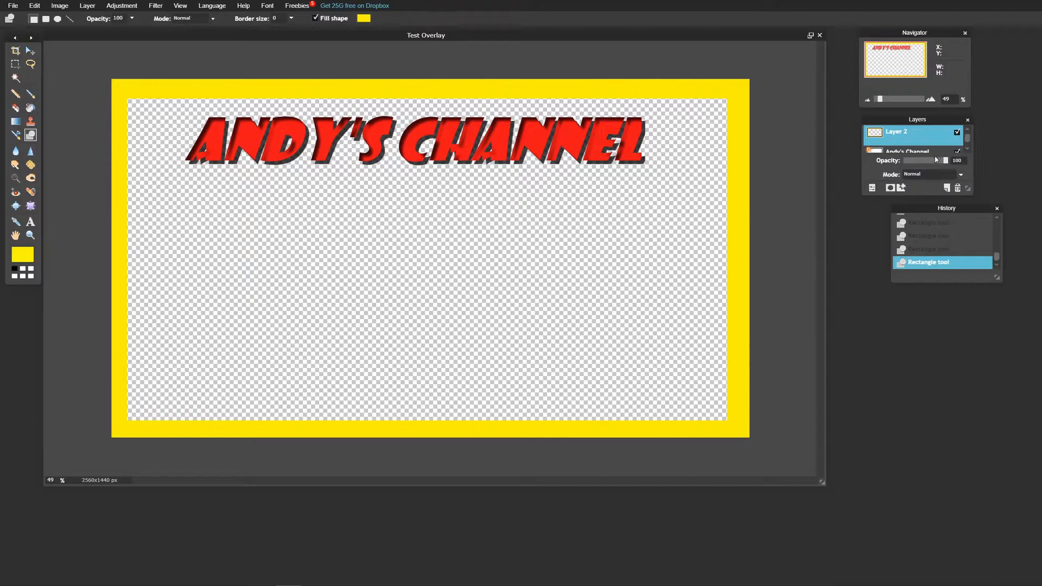
Reposition the Layers panel above History and enlarge it enough to list all three layers
left_click_drag(954, 123, 947, 105)
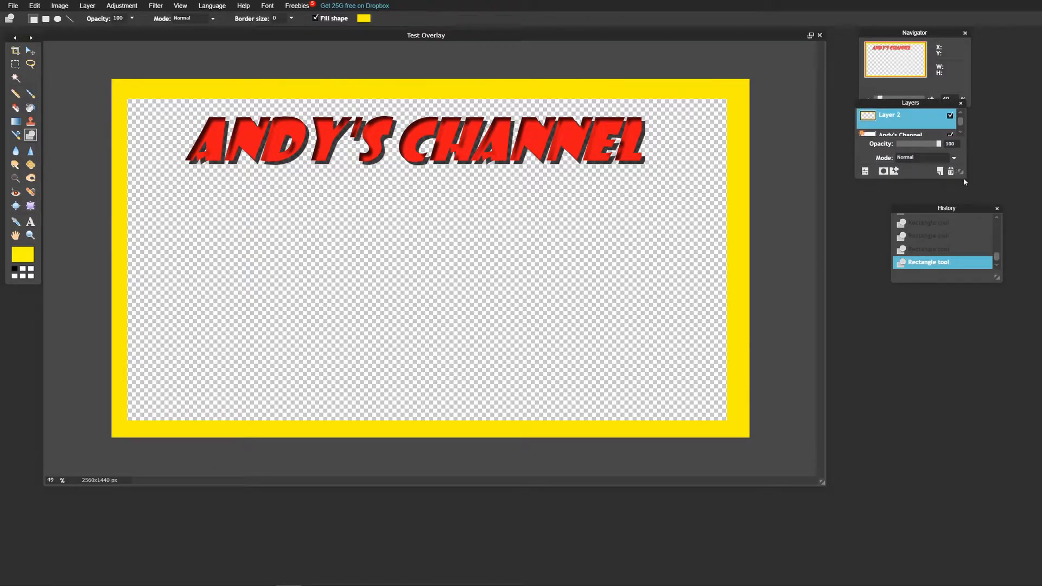
left_click_drag(962, 174, 962, 198)
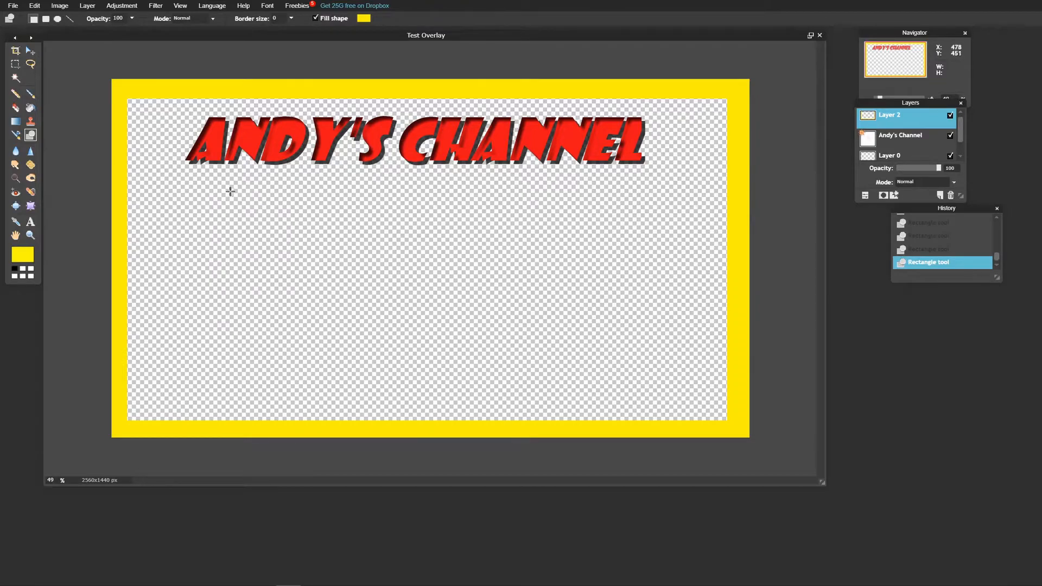
Save the image to the Desktop as Test Overlay in the PNG (Transparent, full quality) format
left_click(13, 6)
left_click(21, 50)
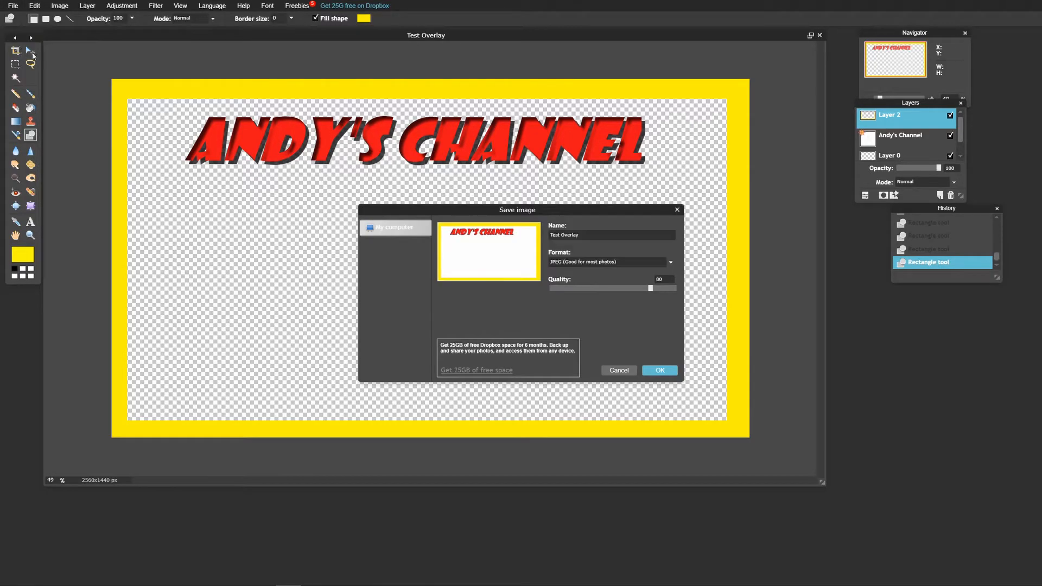
left_click(603, 263)
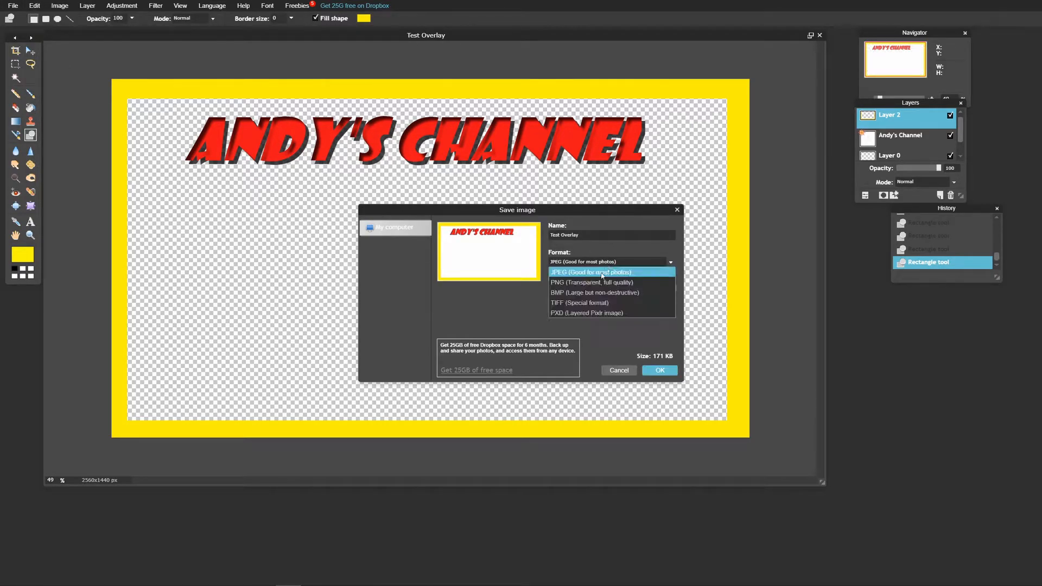
left_click(591, 283)
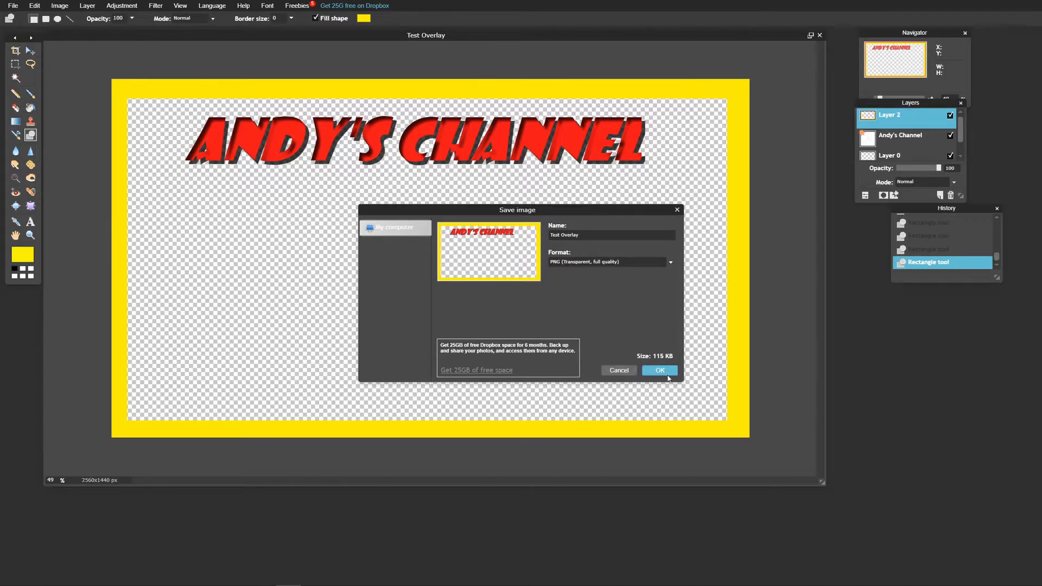
left_click(667, 373)
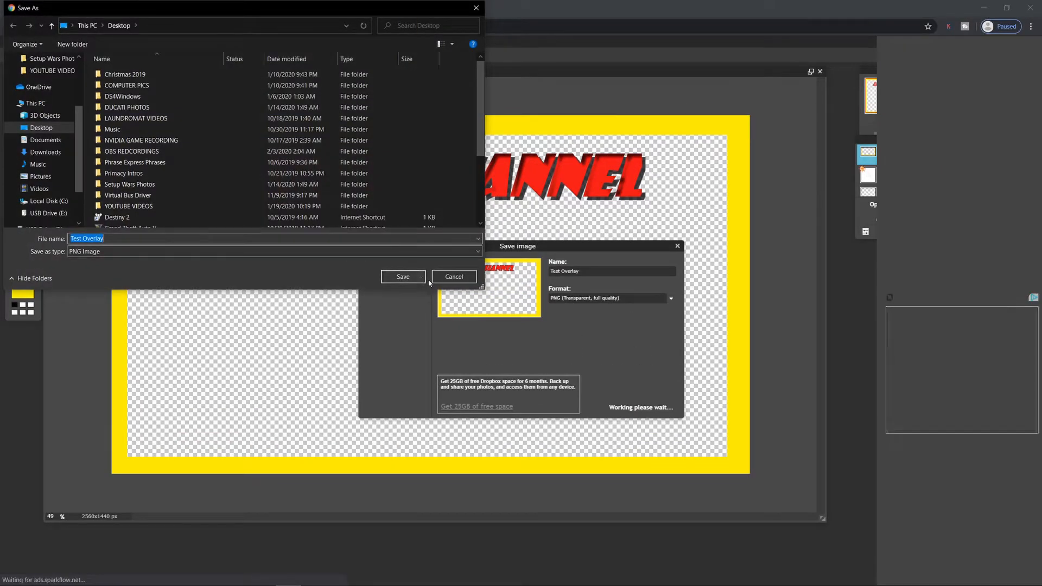
left_click(403, 276)
left_click(549, 301)
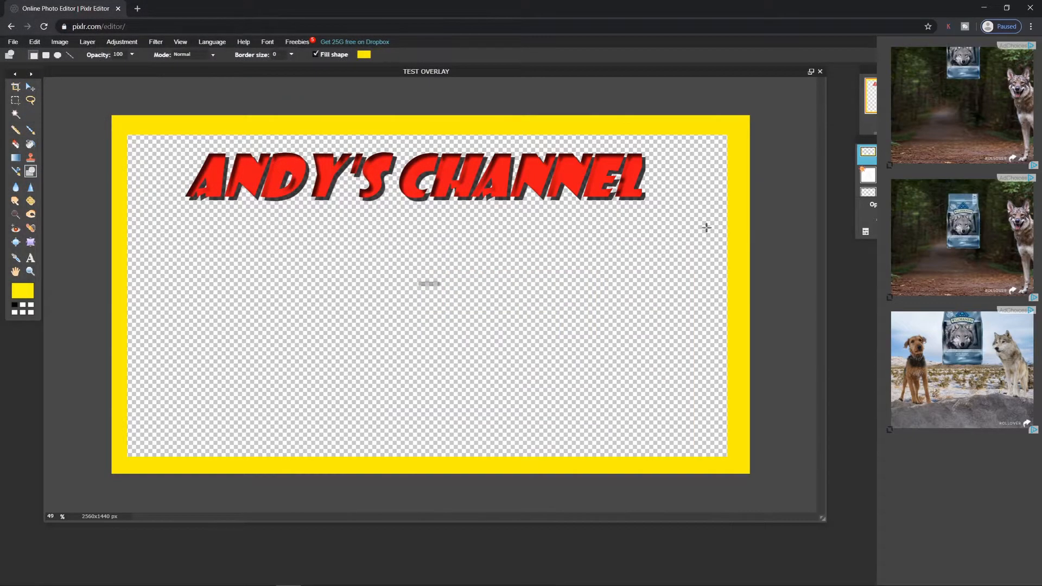